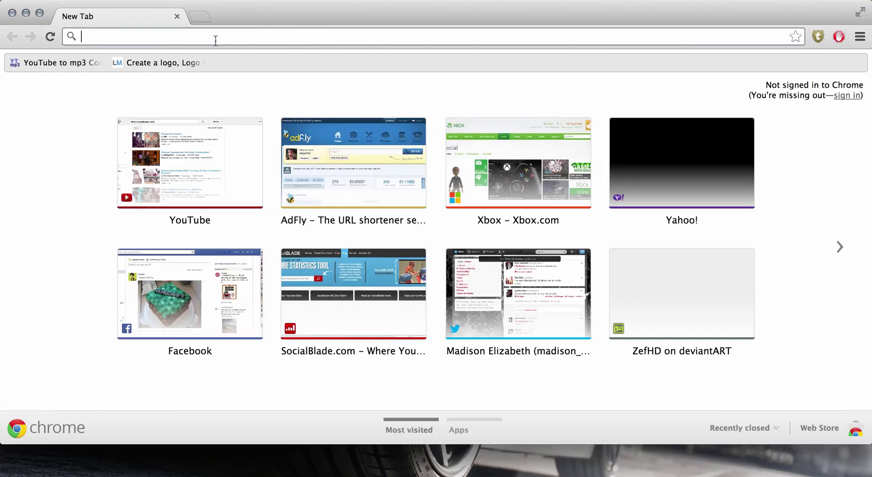
{"action": "type", "text": "www.cod"}
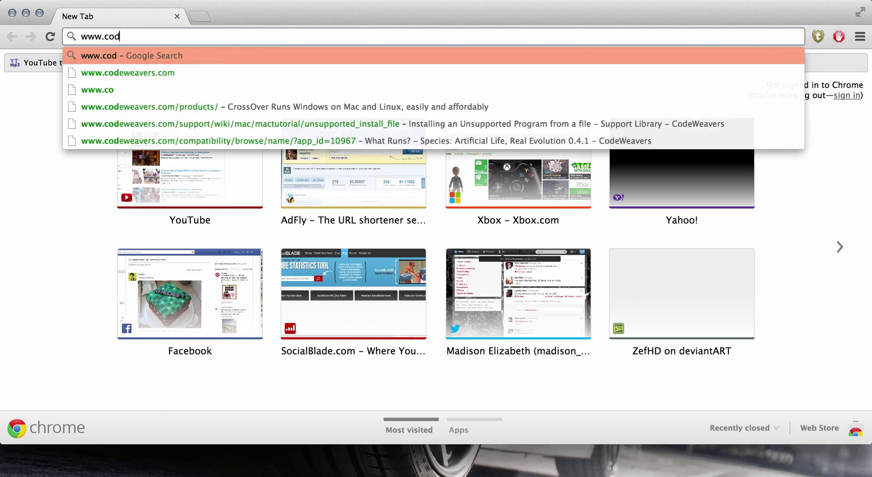
{"action": "type", "text": "eweavers.ocm"}
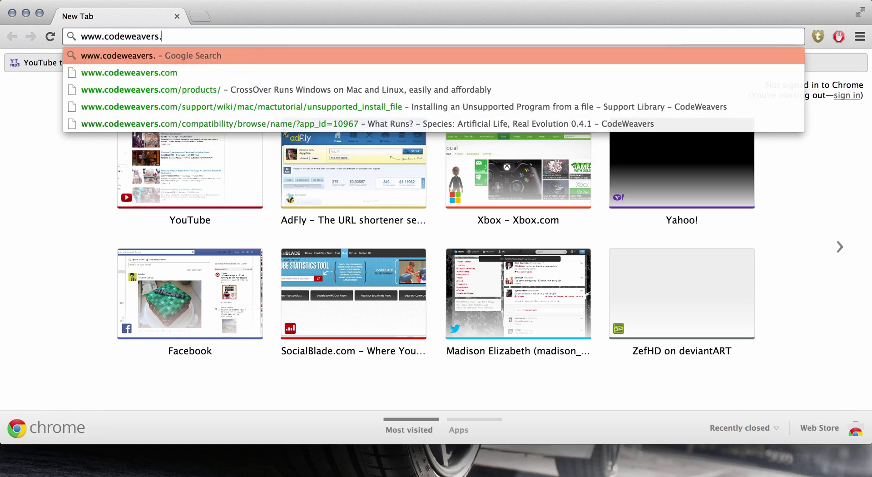
{"action": "key", "text": "BackSpace"}
{"action": "key", "text": "BackSpace"}
{"action": "key", "text": "BackSpace"}
{"action": "type", "text": "com/"}
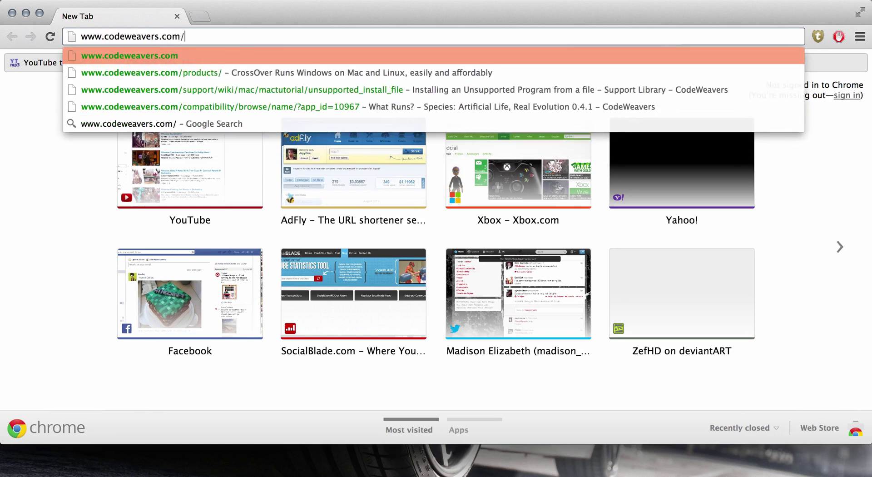
{"action": "type", "text": "prodiuc"}
{"action": "key", "text": "BackSpace"}
{"action": "key", "text": "BackSpace"}
{"action": "key", "text": "BackSpace"}
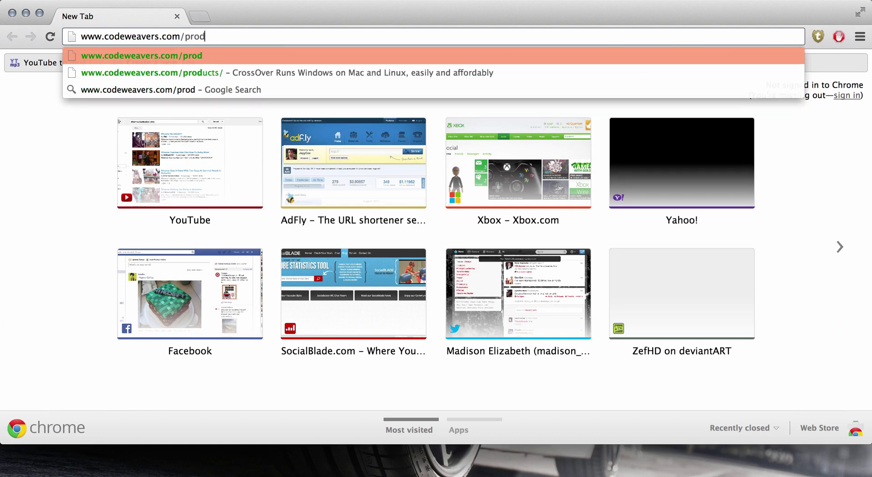
{"action": "type", "text": "ucts"}
{"action": "key", "text": "Return"}
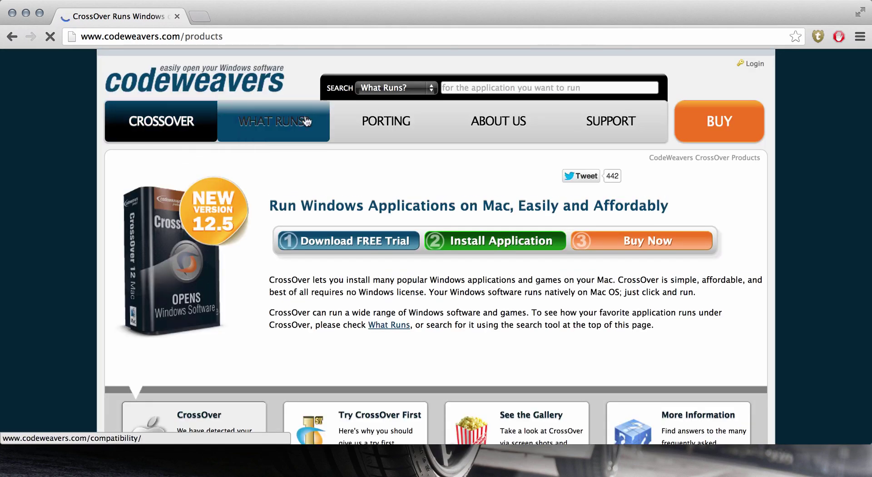
Open the CrossOver free trial download form, place the cursor in its name field, and minimize the browser window
{"action": "left_click", "coordinate": [355, 244]}
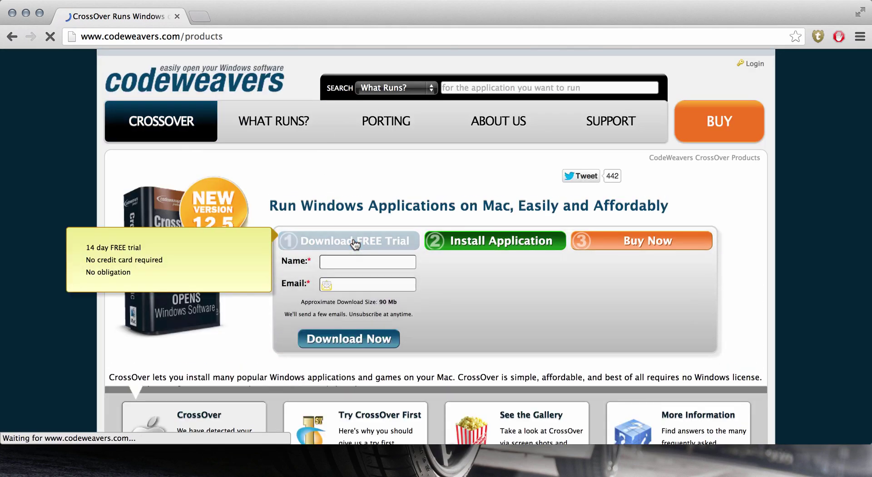
{"action": "left_click", "coordinate": [350, 264]}
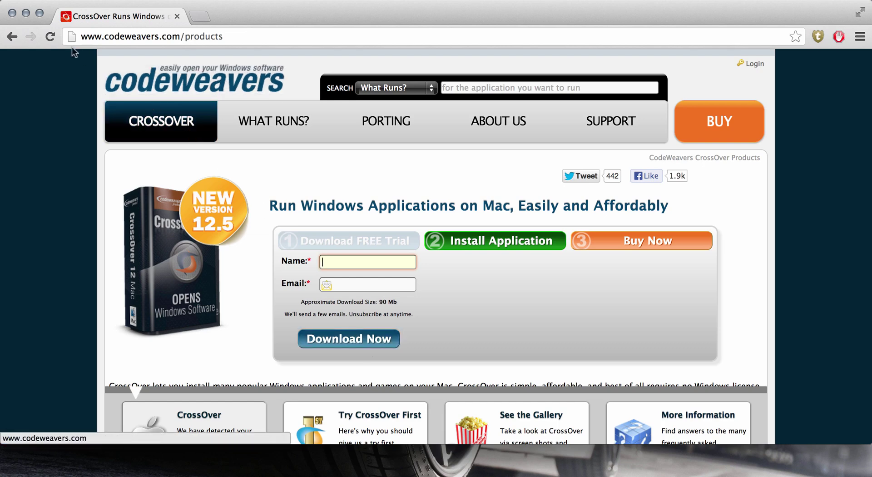
{"action": "left_click", "coordinate": [26, 13]}
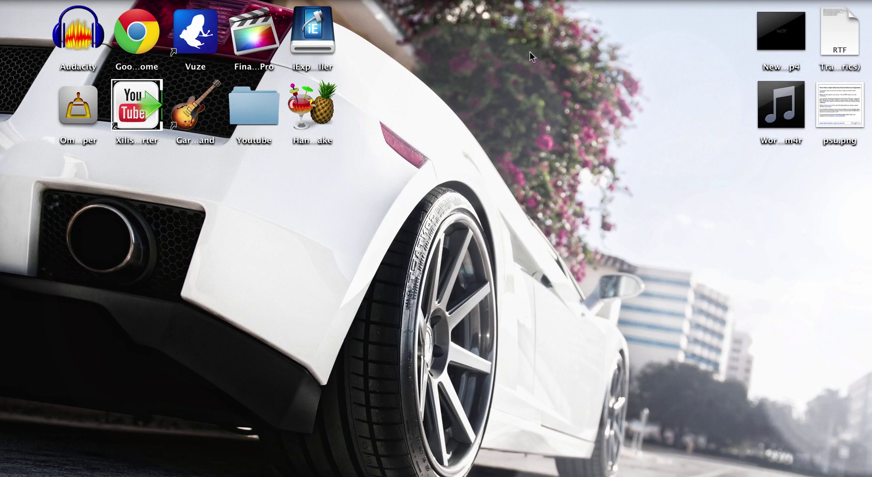
Find CrossOver with a Spotlight search for "cross", launch it, and continue with the trial version
{"action": "key", "text": "super+space"}
{"action": "type", "text": "cross"}
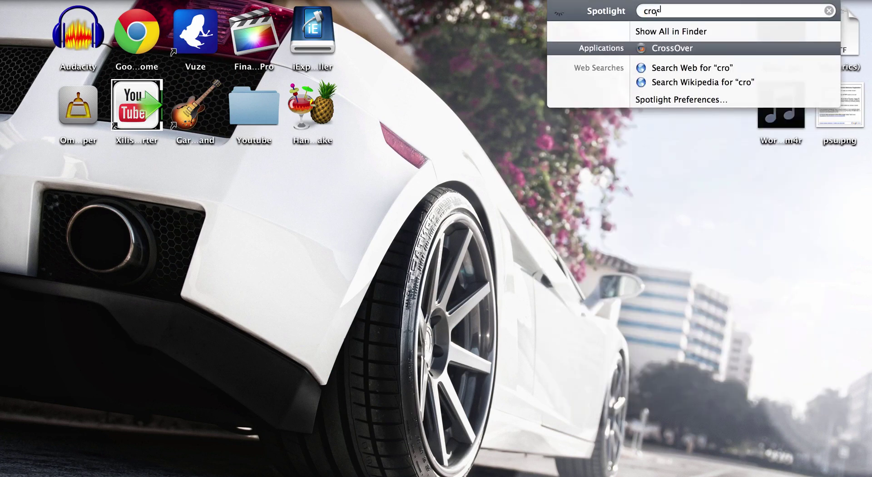
{"action": "left_click", "coordinate": [767, 46]}
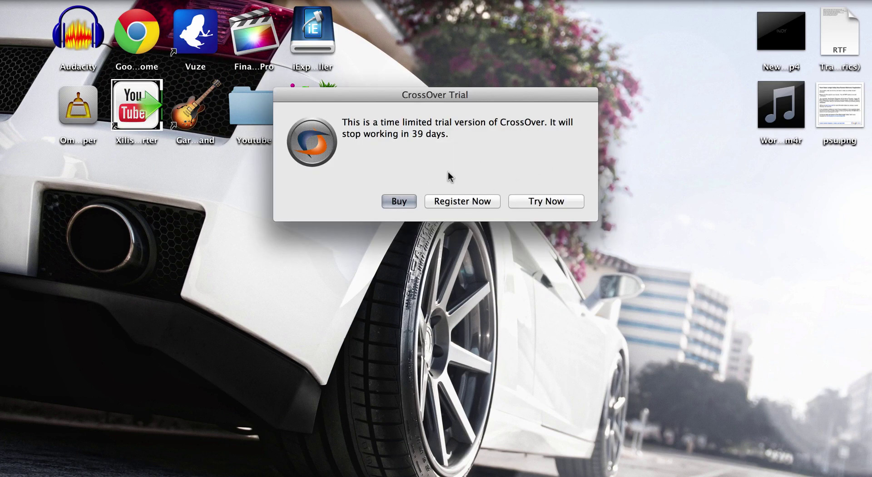
{"action": "left_click", "coordinate": [522, 200]}
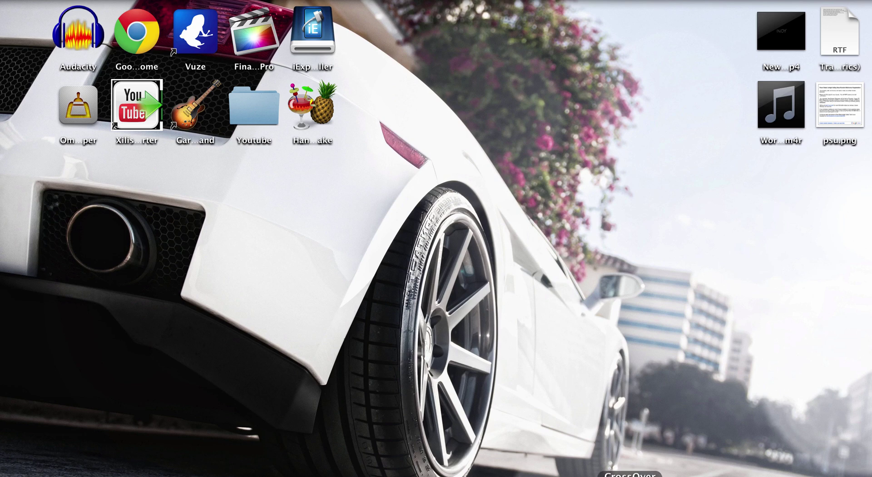
Quit CrossOver, launch it again through Spotlight, and continue with the trial version
{"action": "right_click", "coordinate": [630, 475]}
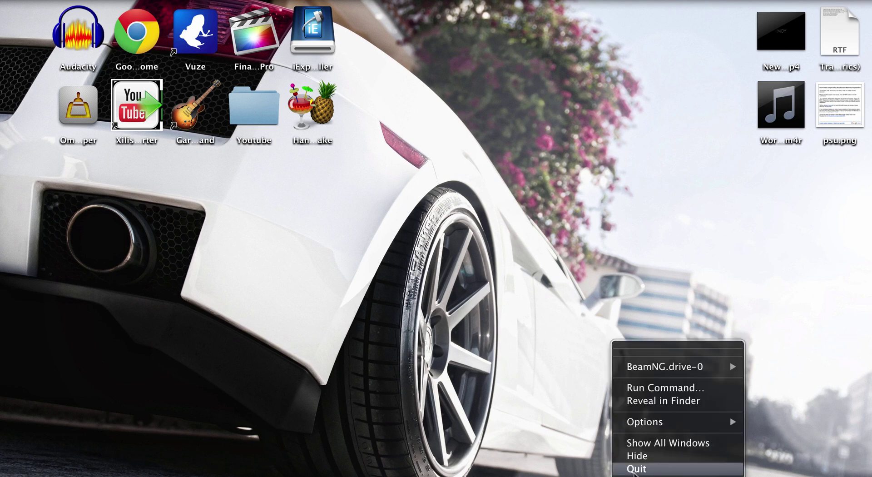
{"action": "left_click", "coordinate": [636, 468]}
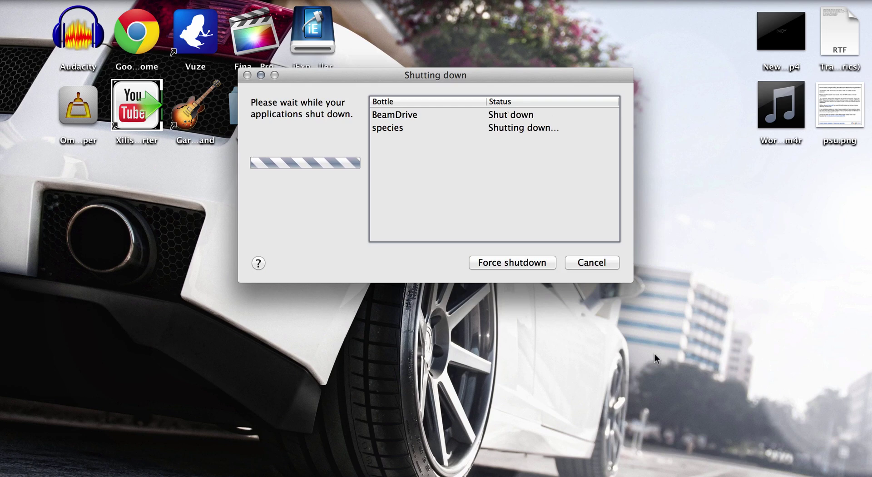
{"action": "key", "text": "super+space"}
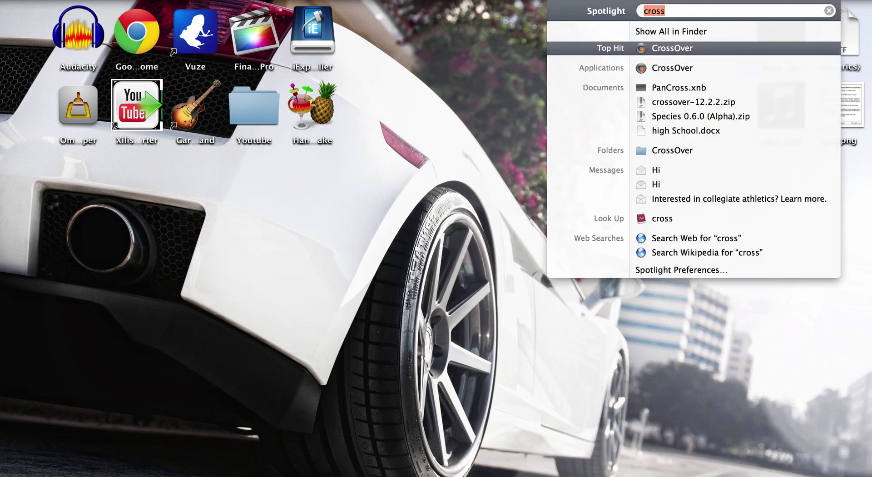
{"action": "left_click", "coordinate": [702, 50]}
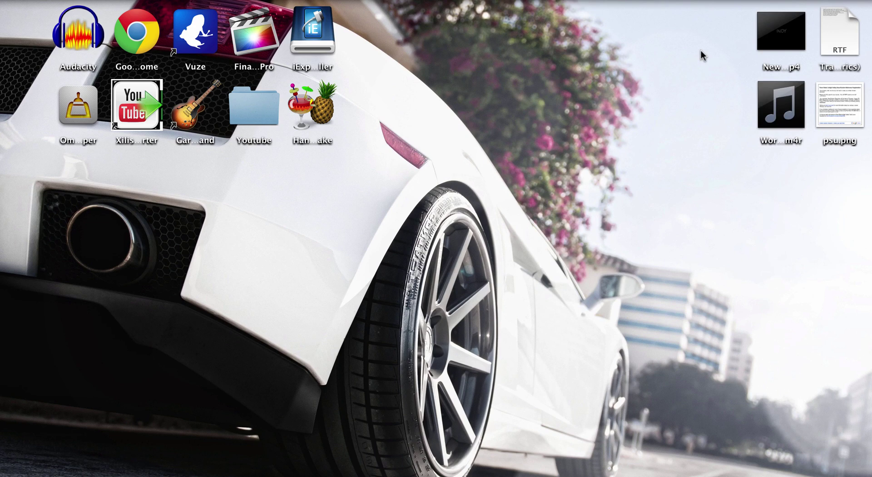
{"action": "left_click", "coordinate": [540, 199]}
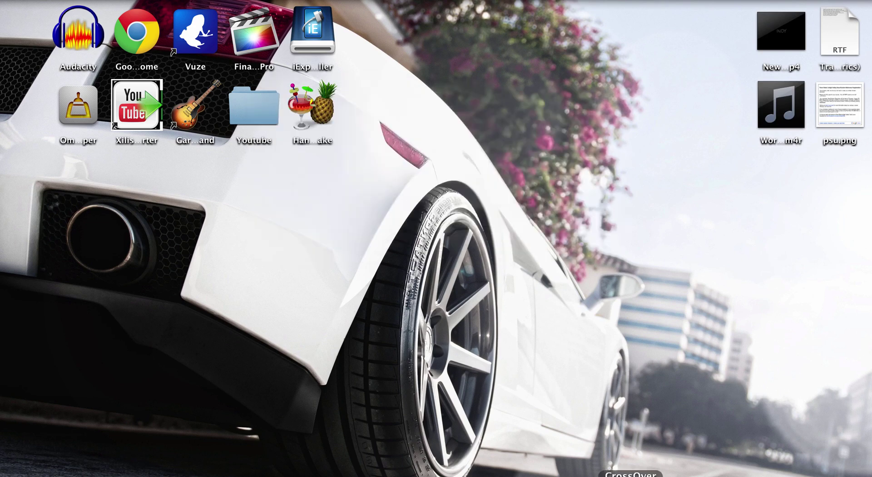
Open CrossOver's Manage Bottles window, move it nearer the middle of the desktop, and select the BeamDrive bottle
{"action": "right_click", "coordinate": [630, 474]}
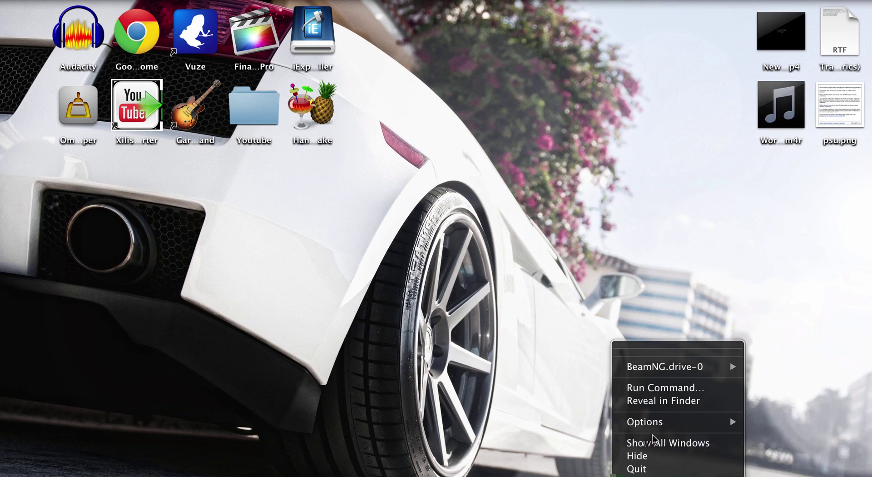
{"action": "left_click", "coordinate": [546, 430]}
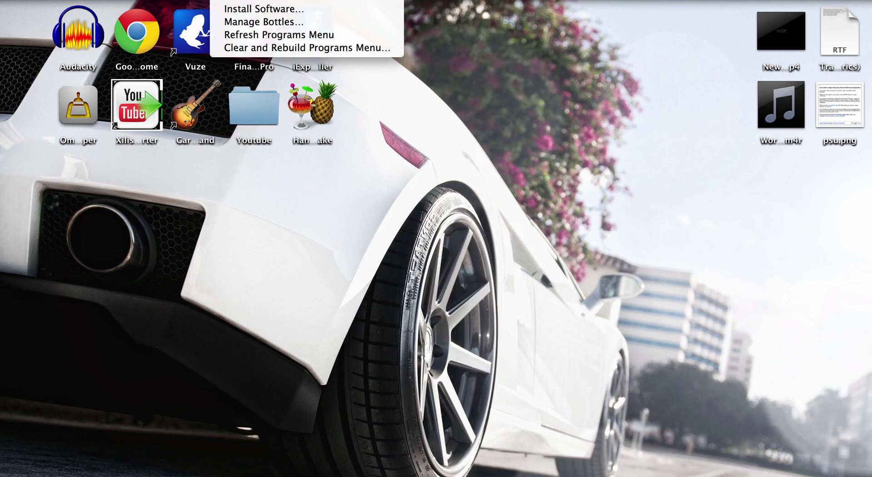
{"action": "left_click", "coordinate": [252, 21]}
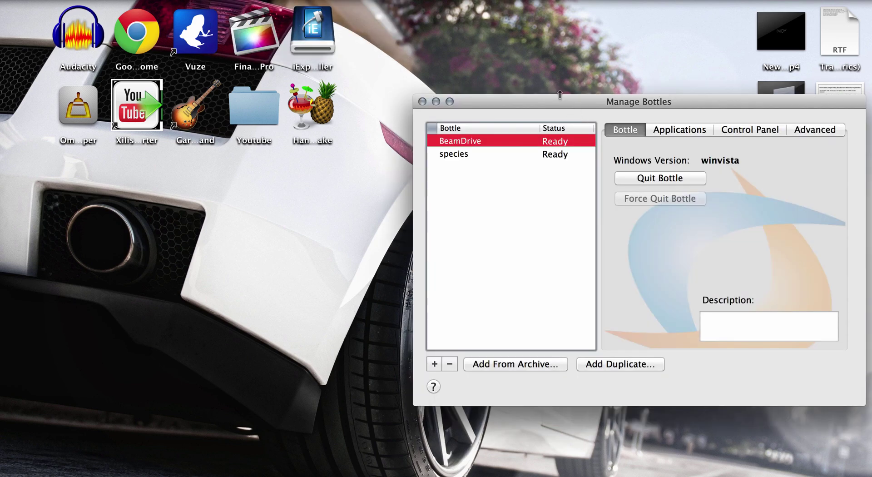
{"action": "left_click_drag", "start_coordinate": [550, 100], "coordinate": [427, 91]}
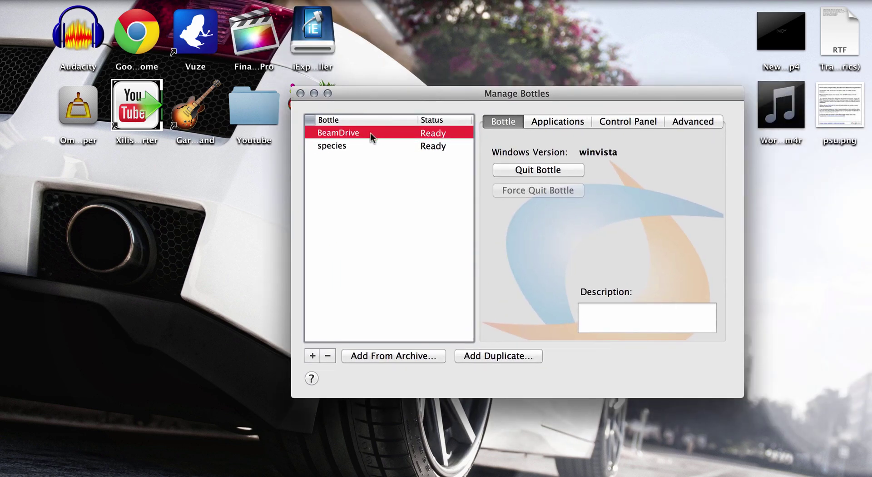
{"action": "key", "text": "Down"}
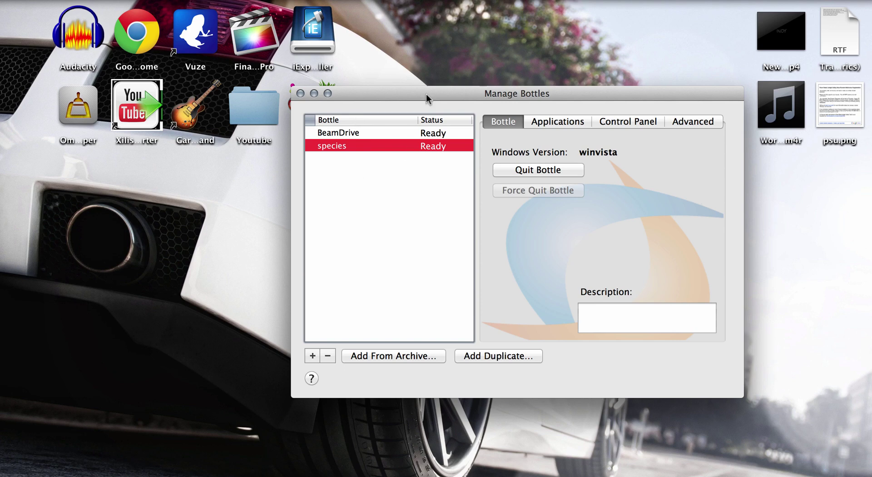
{"action": "left_click", "coordinate": [370, 135]}
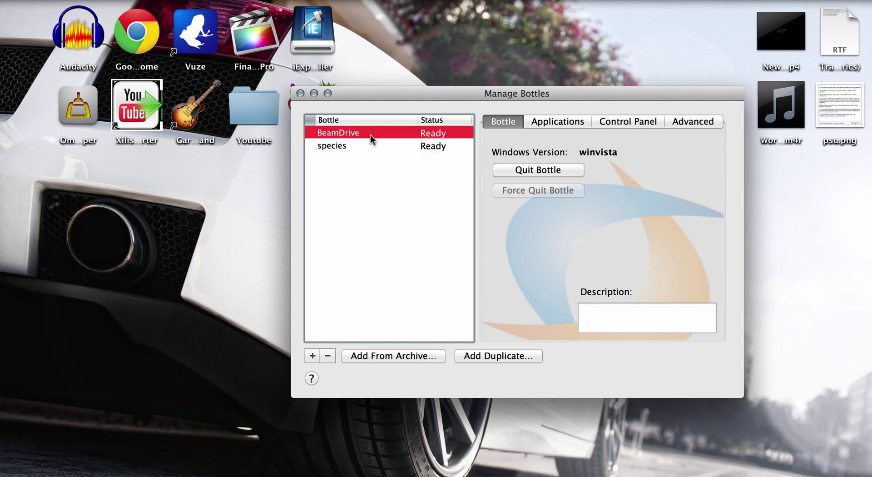
Create a new bottle named Test with the bottle type winvista and select it in the bottle list
{"action": "left_click", "coordinate": [313, 356]}
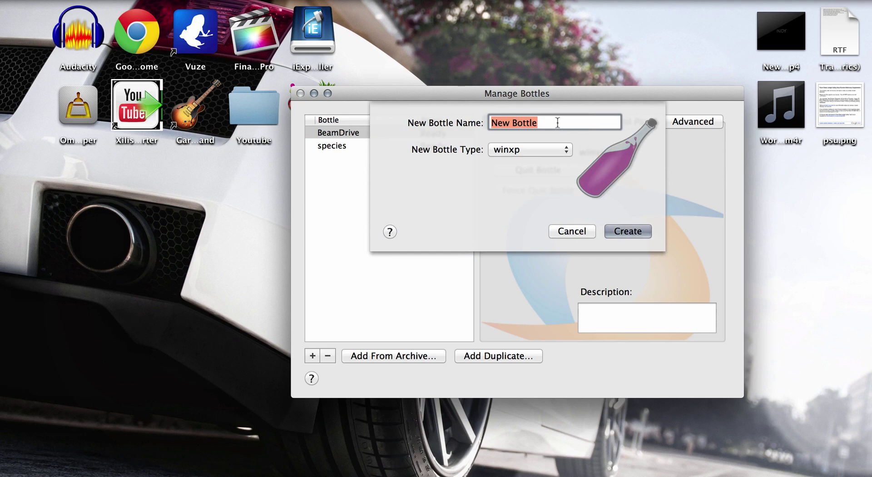
{"action": "type", "text": "Test"}
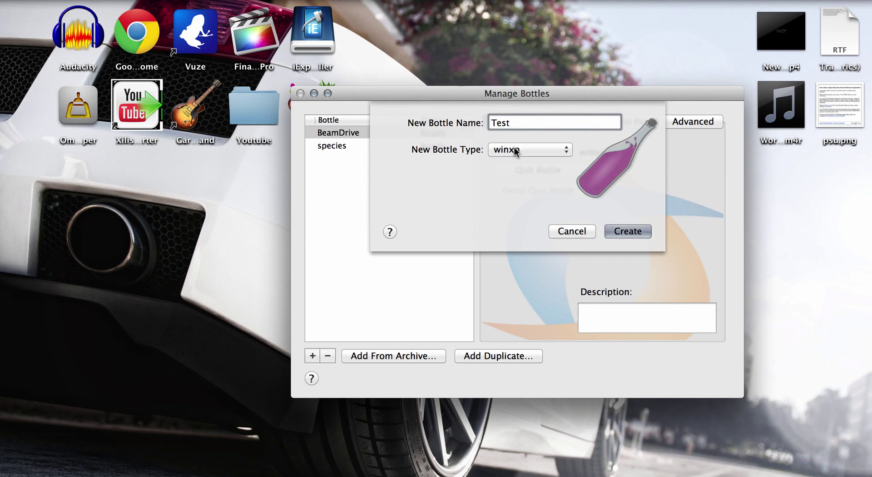
{"action": "left_click", "coordinate": [514, 149]}
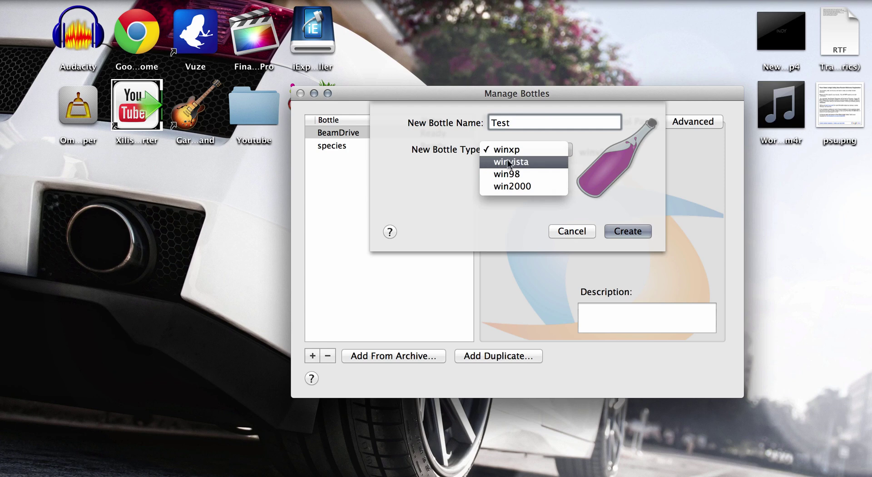
{"action": "left_click", "coordinate": [520, 164]}
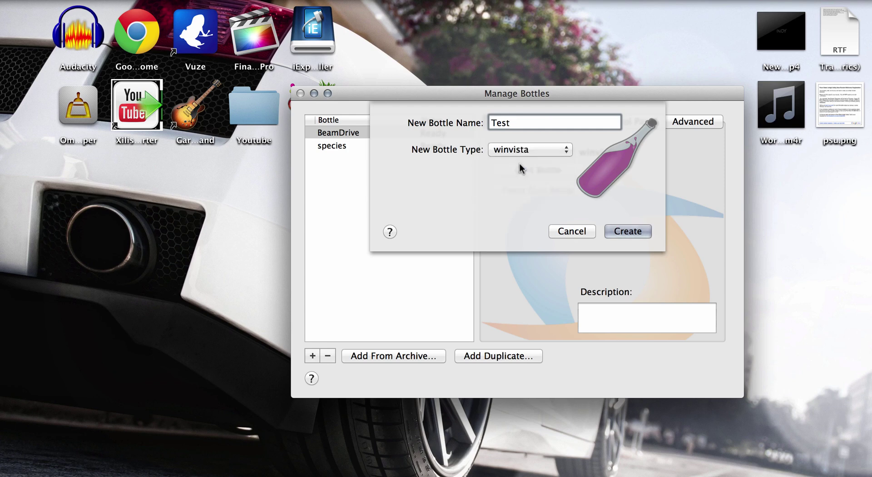
{"action": "left_click", "coordinate": [617, 229]}
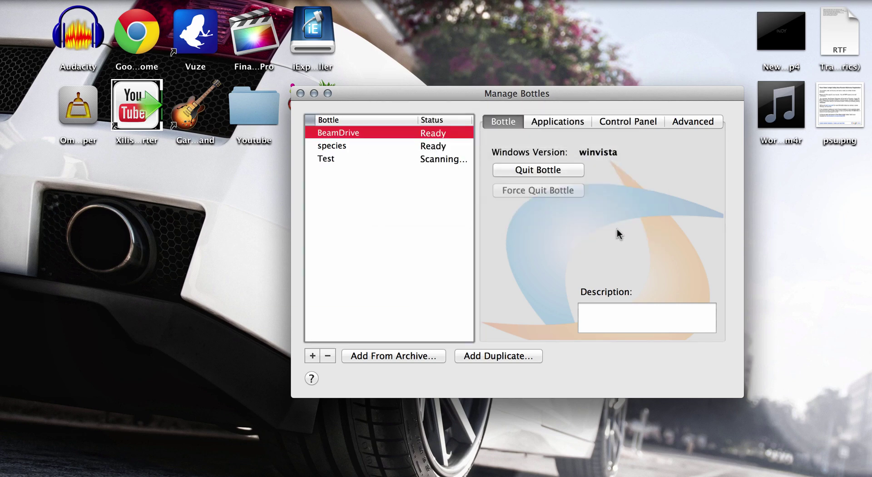
{"action": "left_click", "coordinate": [406, 160]}
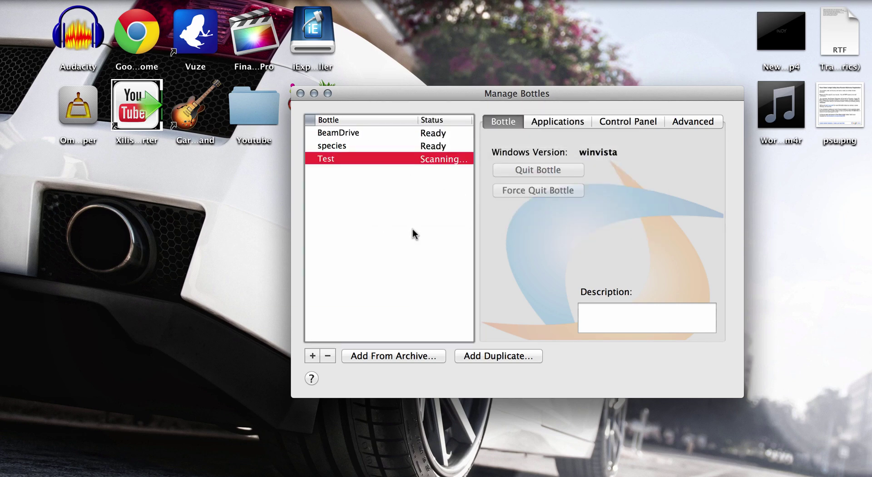
{"action": "left_click", "coordinate": [336, 151]}
{"action": "left_click", "coordinate": [337, 154]}
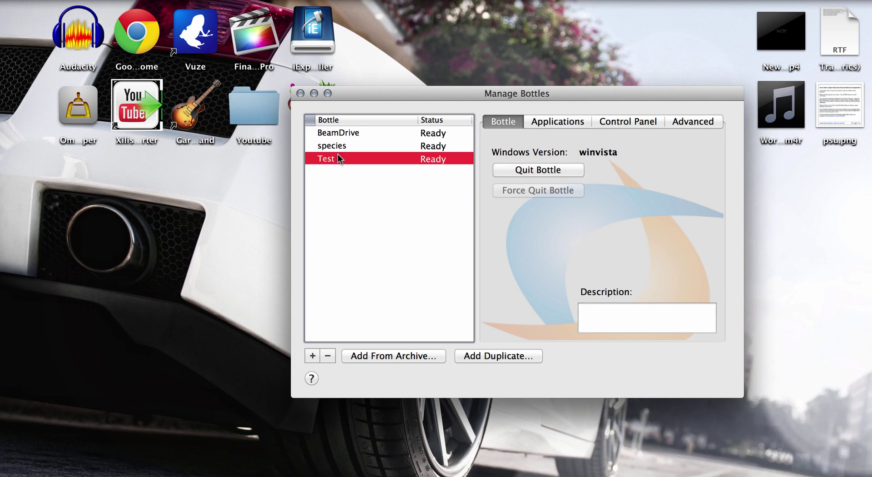
Switch to Chrome, open a new tab, and minimize the browser window again
{"action": "left_click", "coordinate": [105, 476]}
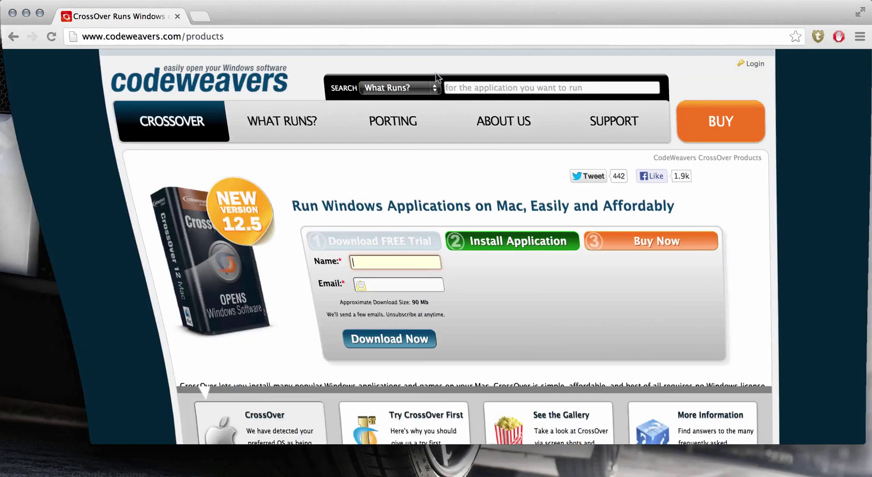
{"action": "left_click", "coordinate": [200, 17]}
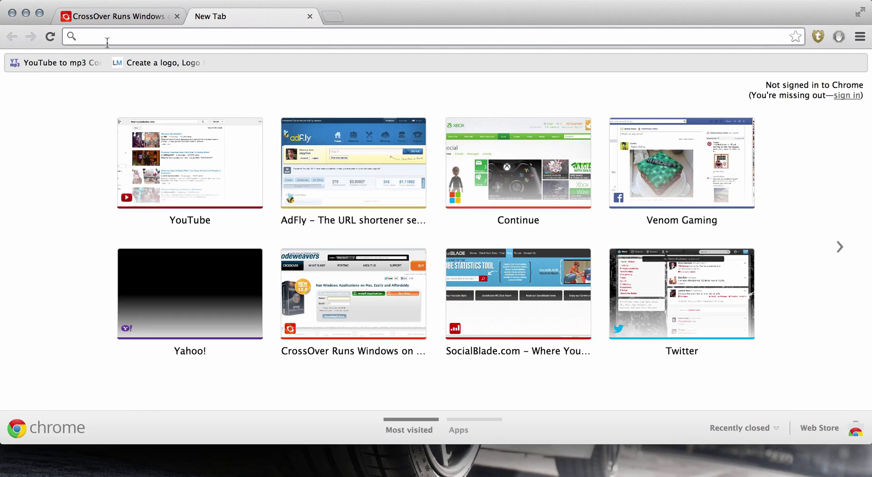
{"action": "left_click", "coordinate": [27, 14]}
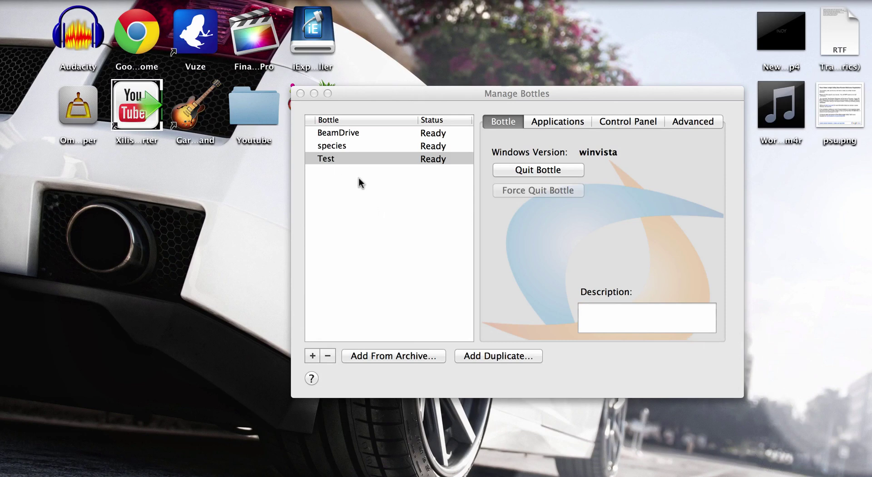
Select the Test bottle and open the CrossOver Software Installer
{"action": "left_click", "coordinate": [347, 161]}
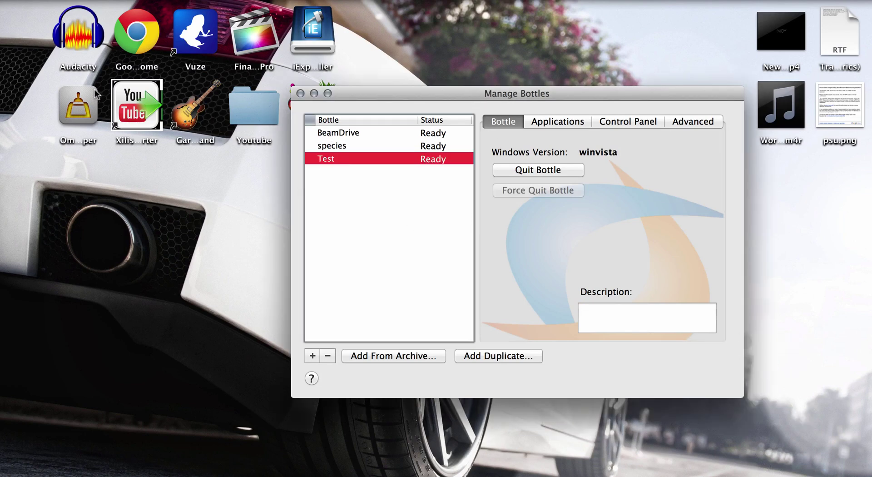
{"action": "left_click", "coordinate": [233, 4]}
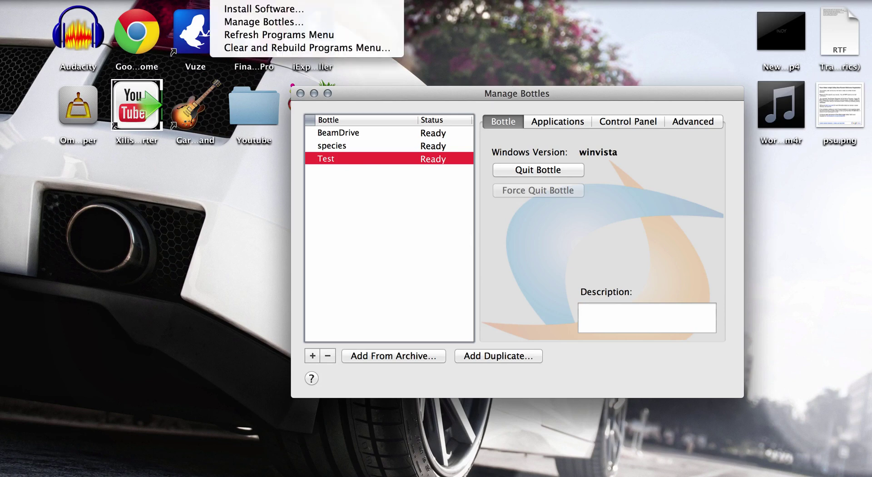
{"action": "left_click", "coordinate": [252, 9]}
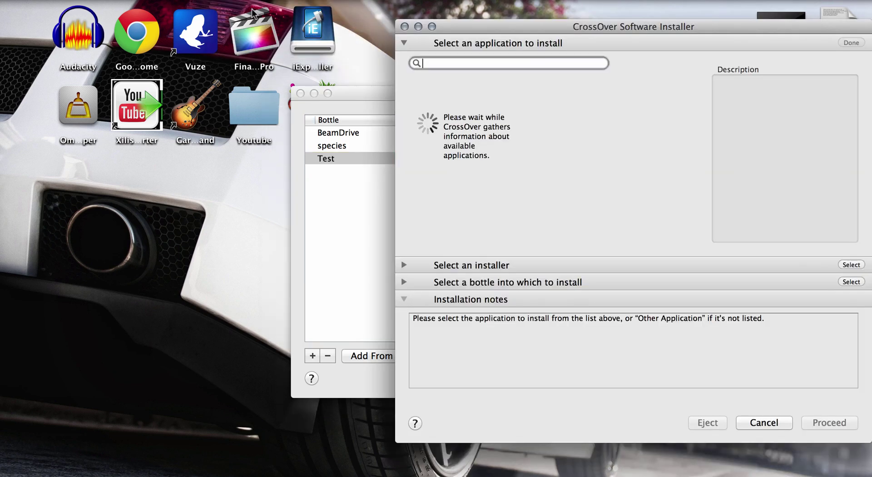
Move the installer window clear of the desktop edge and choose Other Application under Unsupported Applications as the software to install
{"action": "left_click_drag", "start_coordinate": [479, 24], "coordinate": [317, 7]}
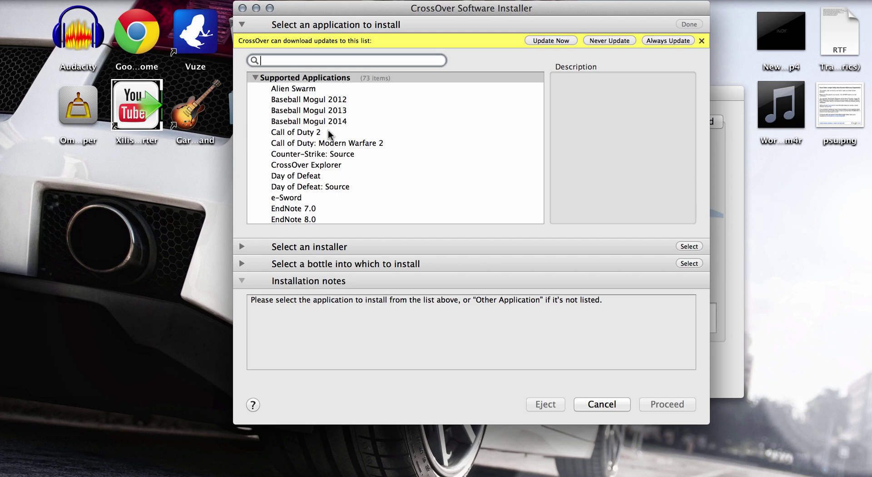
{"action": "scroll", "coordinate": [328, 132], "scroll_direction": "down", "scroll_amount": 3}
{"action": "scroll", "coordinate": [328, 132], "scroll_direction": "up", "scroll_amount": 3}
{"action": "scroll", "coordinate": [328, 131], "scroll_direction": "down", "scroll_amount": 20}
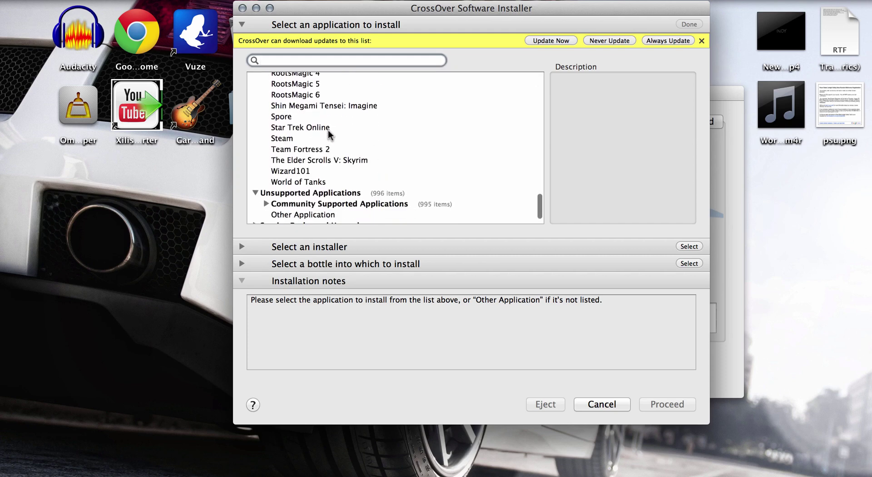
{"action": "scroll", "coordinate": [328, 133], "scroll_direction": "down", "scroll_amount": 2}
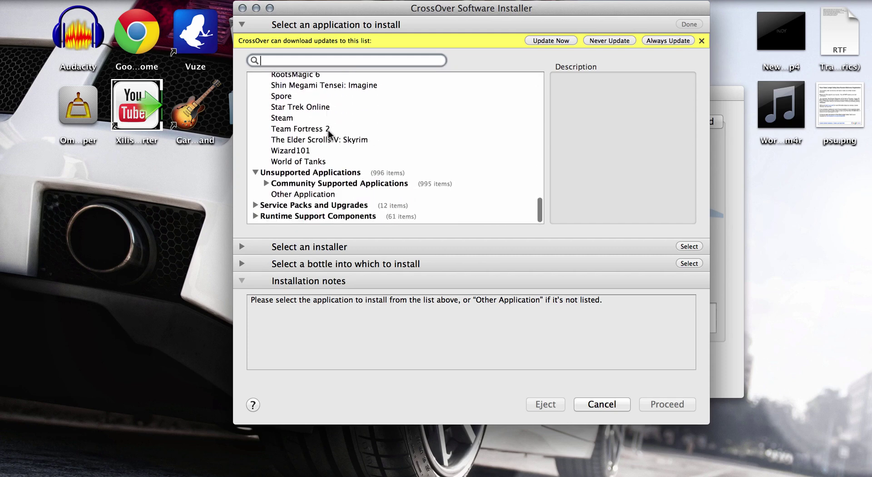
{"action": "left_click", "coordinate": [296, 196]}
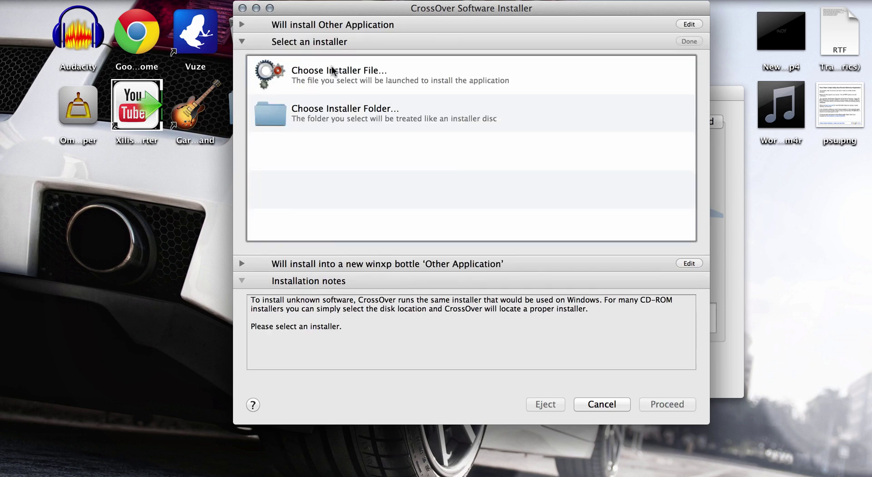
Browse all files for a Windows installer, highlight BeamNG.drive-0.3-setup.exe, and cancel the file chooser
{"action": "left_click", "coordinate": [331, 67]}
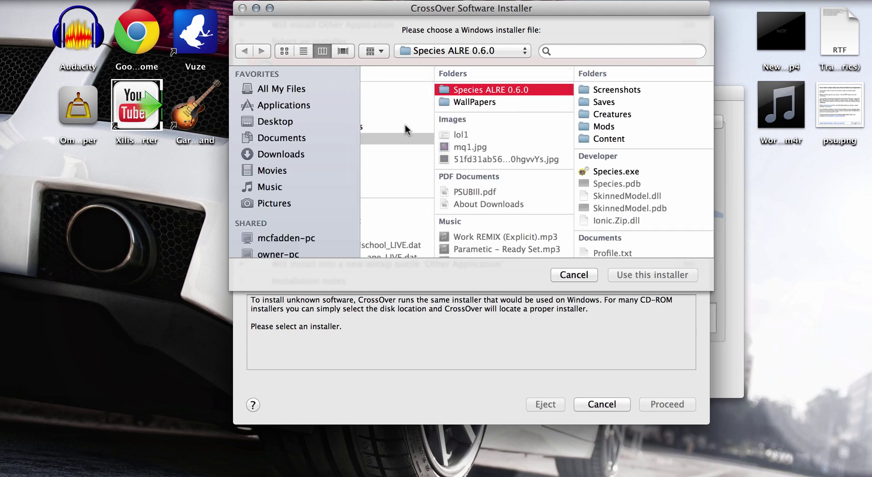
{"action": "scroll", "coordinate": [405, 125], "scroll_direction": "left", "scroll_amount": 5}
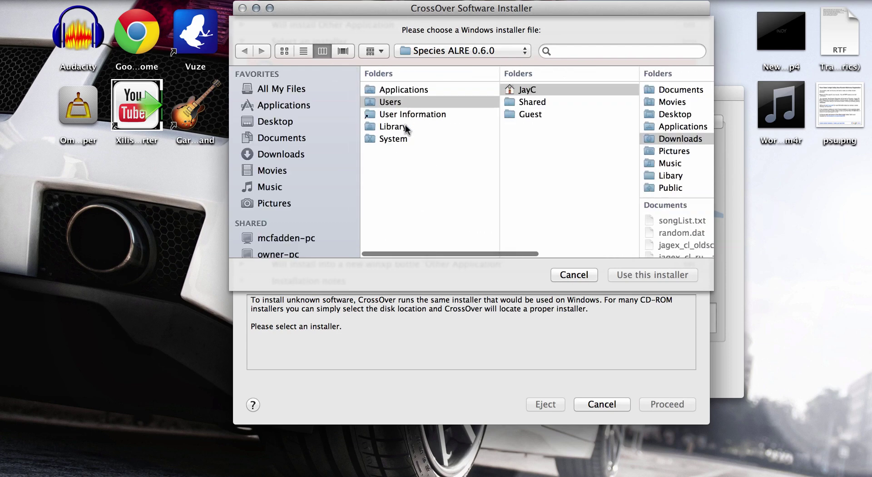
{"action": "left_click", "coordinate": [291, 89]}
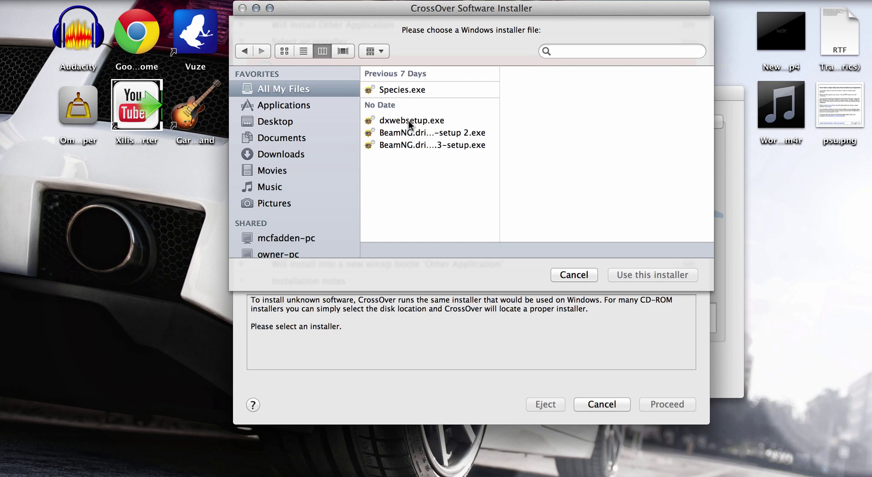
{"action": "left_click", "coordinate": [416, 133]}
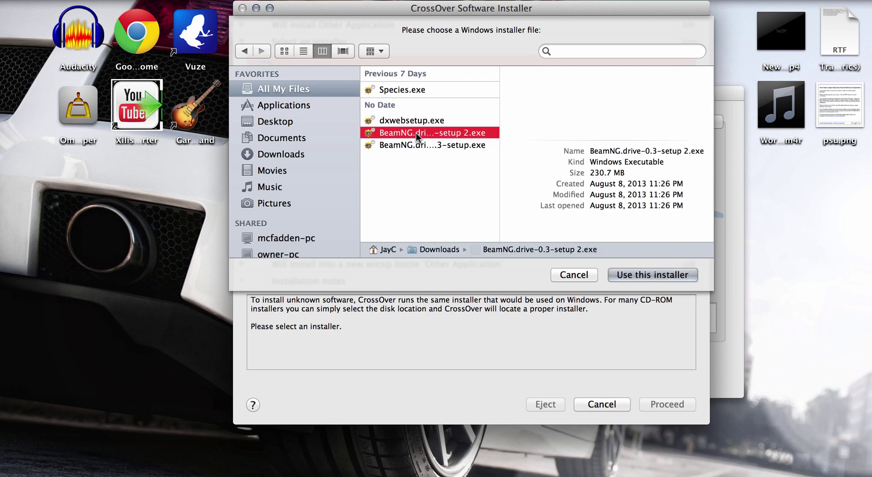
{"action": "left_click", "coordinate": [416, 144]}
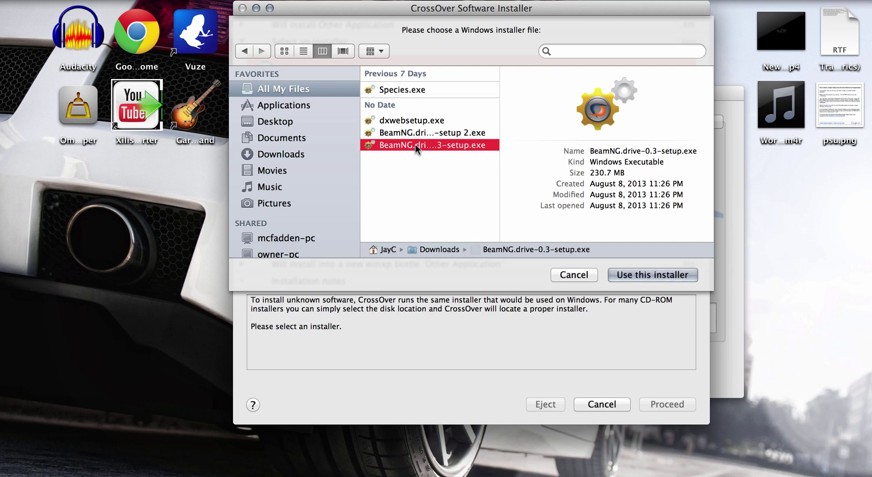
{"action": "left_click_drag", "start_coordinate": [589, 151], "coordinate": [699, 152]}
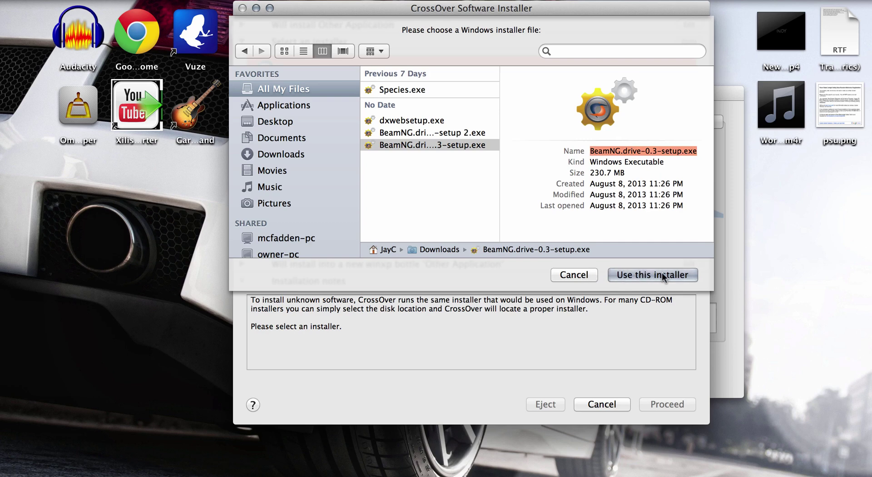
{"action": "left_click", "coordinate": [582, 278]}
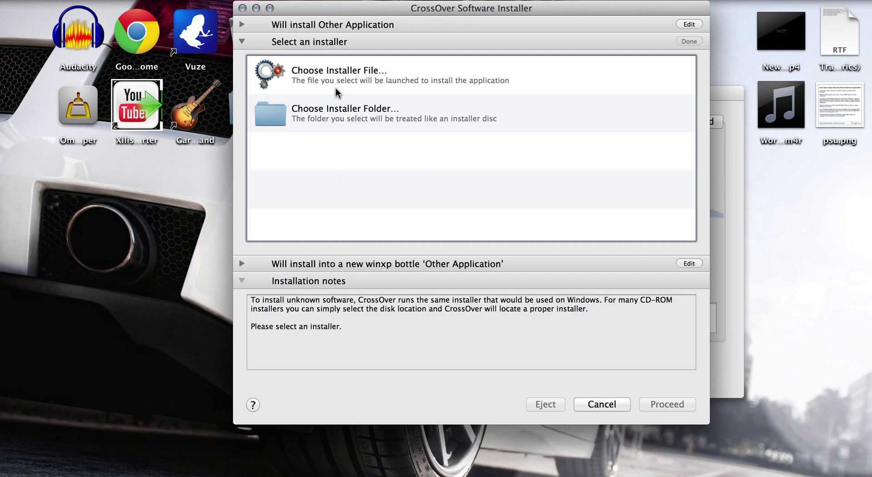
Choose the existing Test bottle as the installation destination and cancel the software installer
{"action": "left_click", "coordinate": [334, 259]}
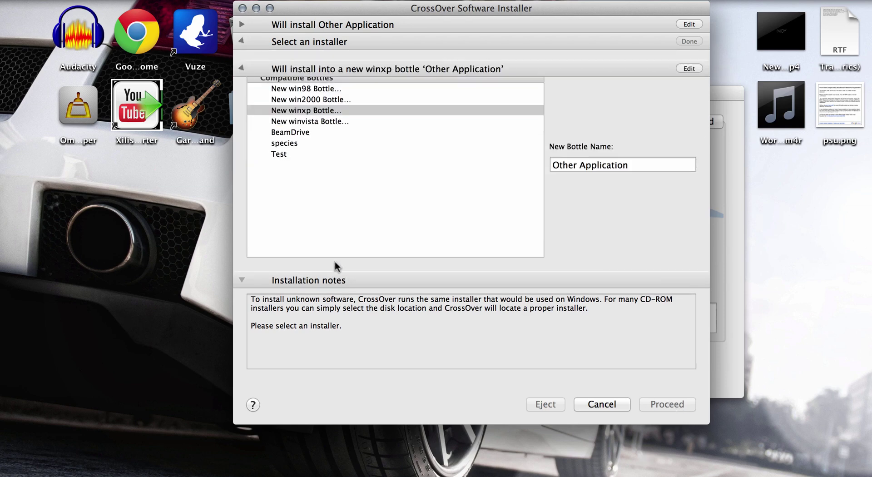
{"action": "left_click", "coordinate": [280, 155]}
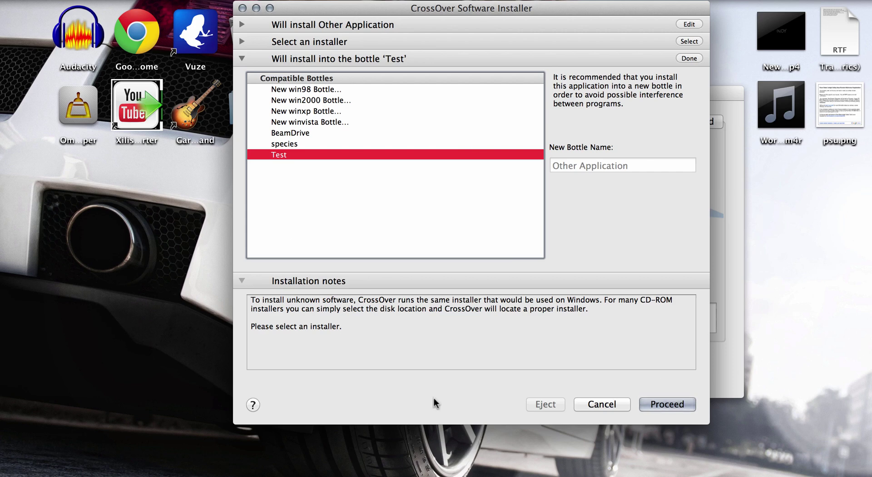
{"action": "left_click", "coordinate": [599, 404]}
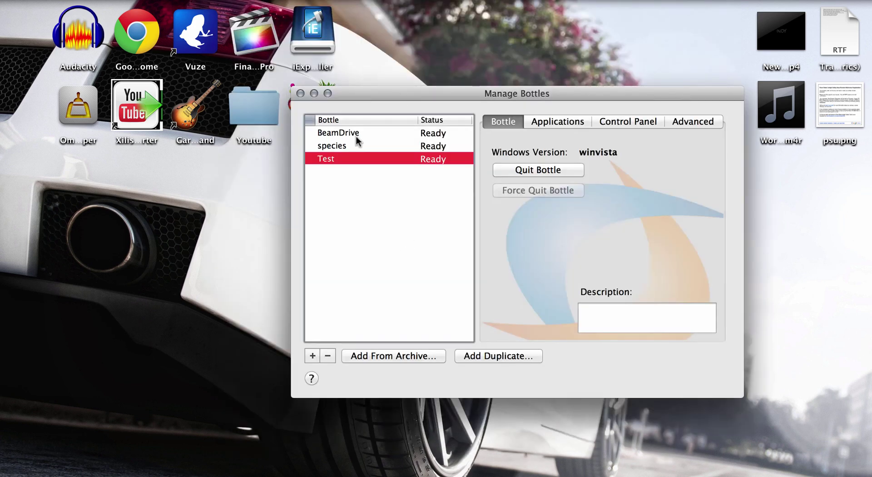
Move the Manage Bottles window lower on the desktop and reopen the CrossOver Software Installer
{"action": "left_click_drag", "start_coordinate": [396, 102], "coordinate": [312, 154]}
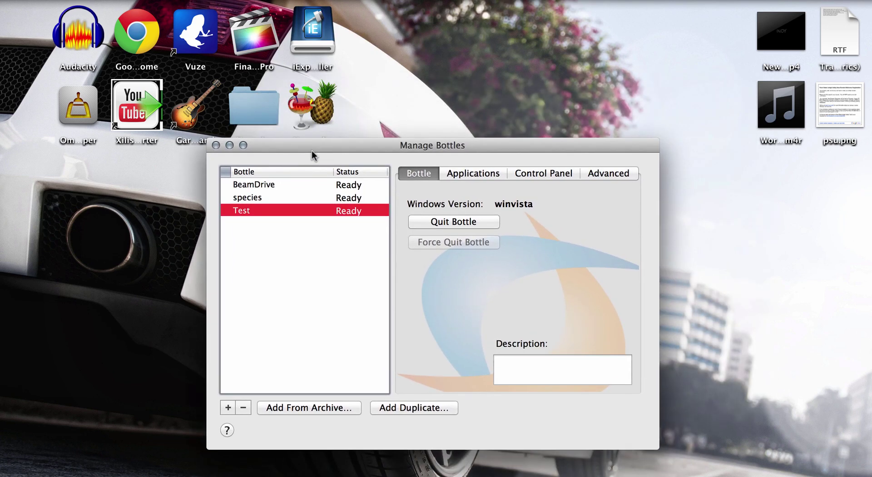
{"action": "left_click", "coordinate": [222, 0]}
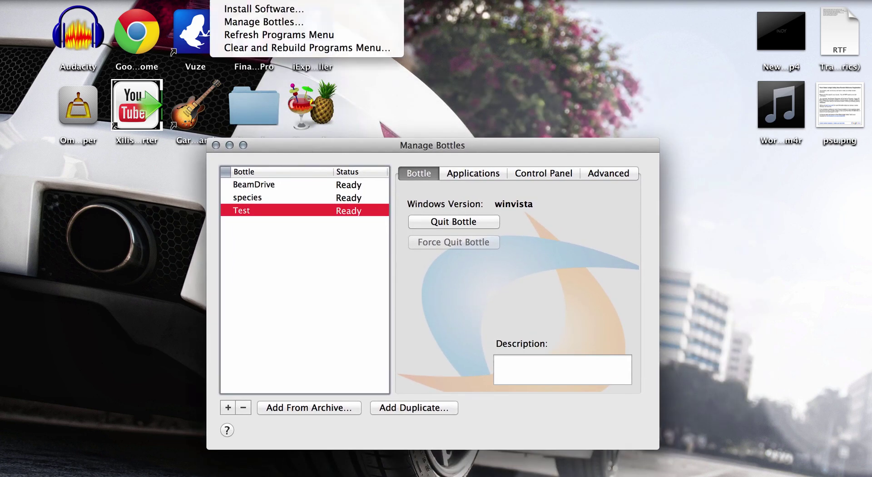
{"action": "left_click", "coordinate": [263, 9]}
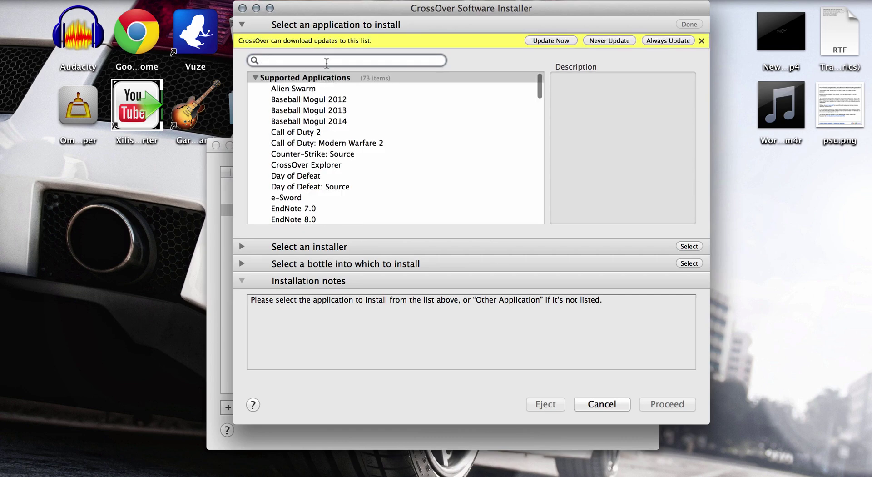
{"action": "scroll", "coordinate": [317, 131], "scroll_direction": "down", "scroll_amount": 20}
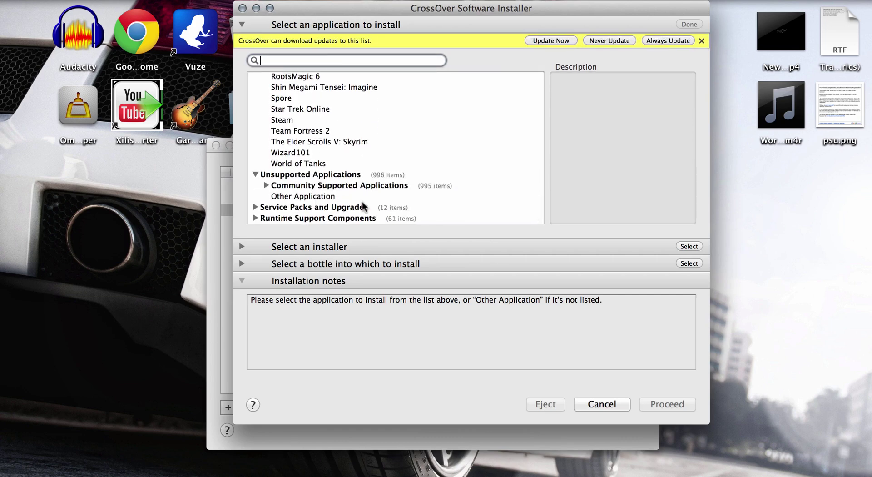
{"action": "left_click", "coordinate": [307, 208]}
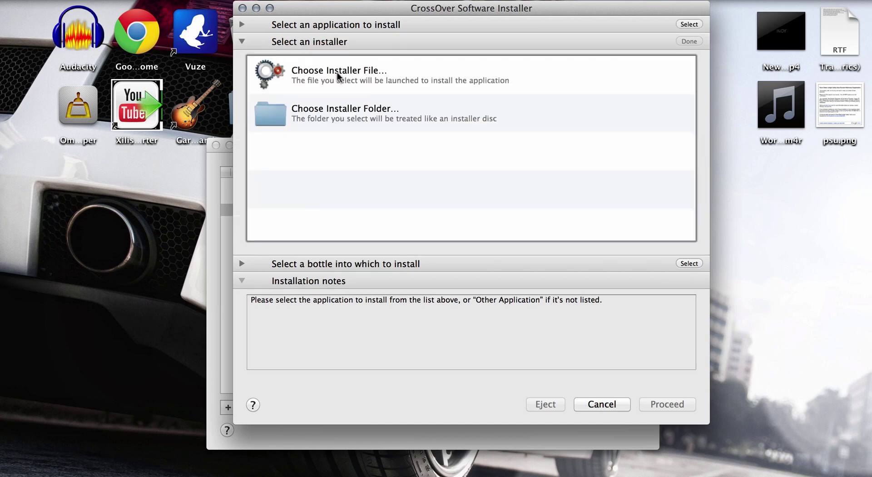
{"action": "left_click", "coordinate": [338, 75]}
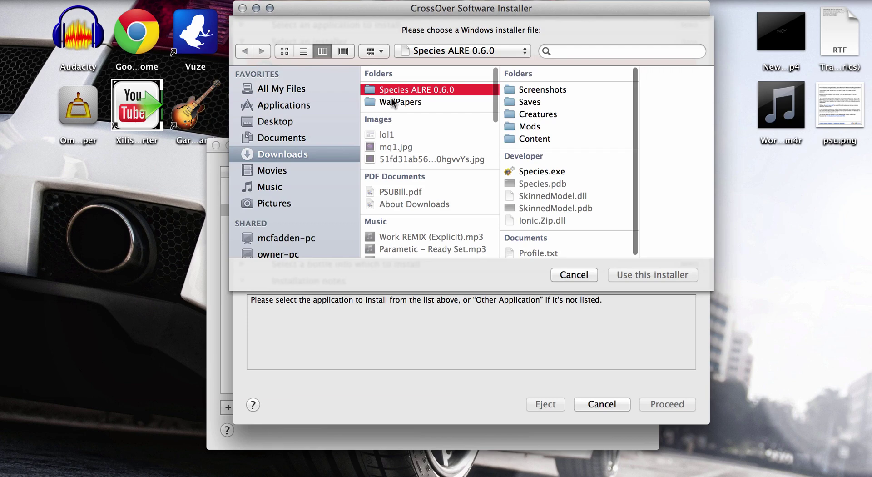
{"action": "left_click", "coordinate": [575, 275]}
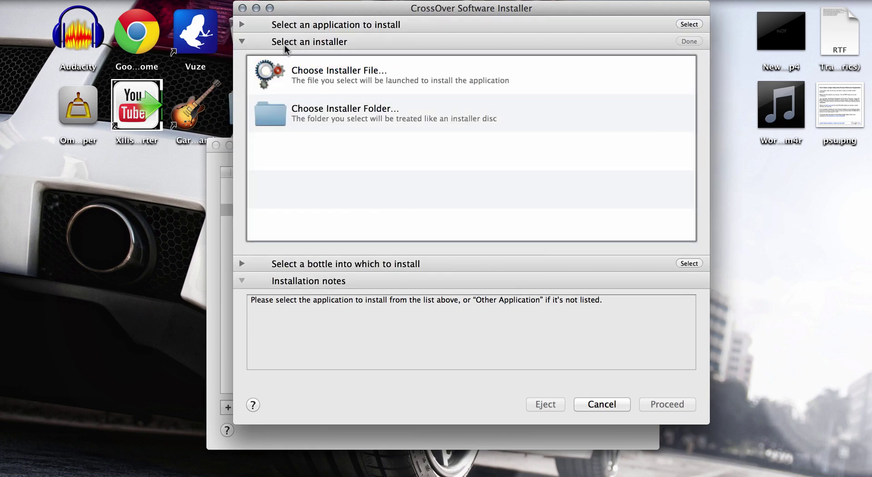
Return to the application selection, expand Runtime Support Components, and select DirectX 9 as the component to install
{"action": "left_click", "coordinate": [307, 21]}
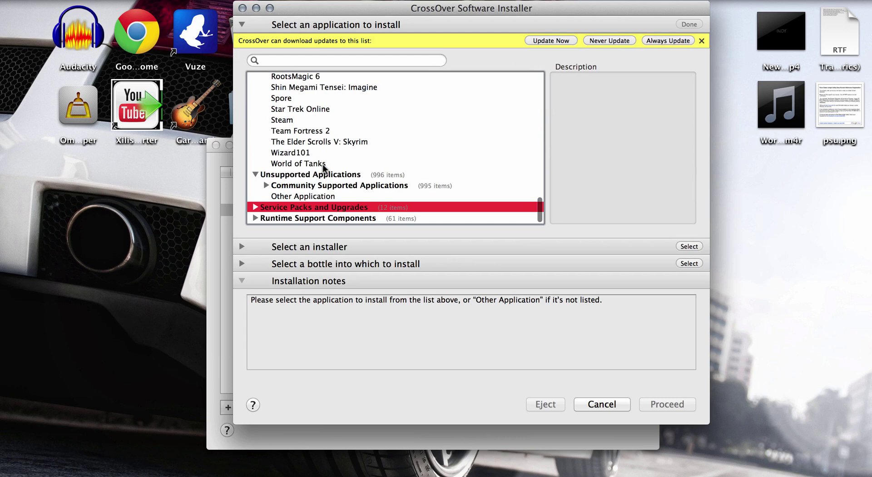
{"action": "left_click", "coordinate": [308, 217]}
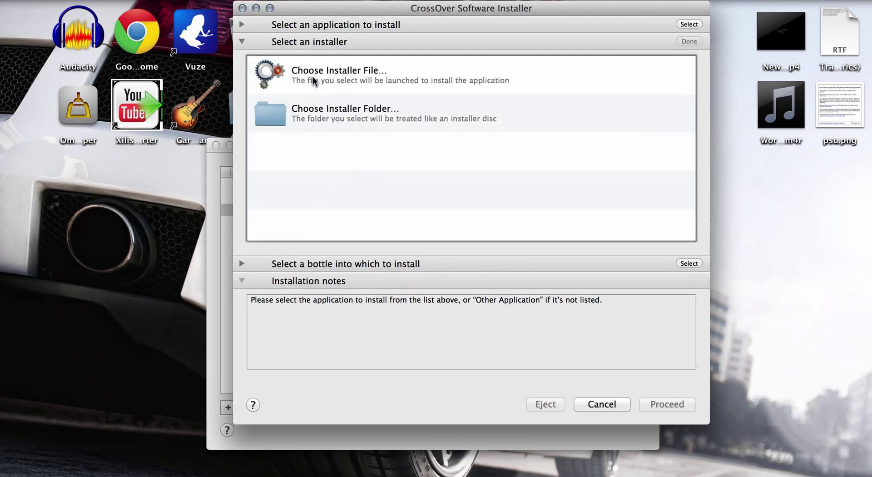
{"action": "left_click", "coordinate": [307, 28]}
{"action": "scroll", "coordinate": [315, 199], "scroll_direction": "down", "scroll_amount": 2}
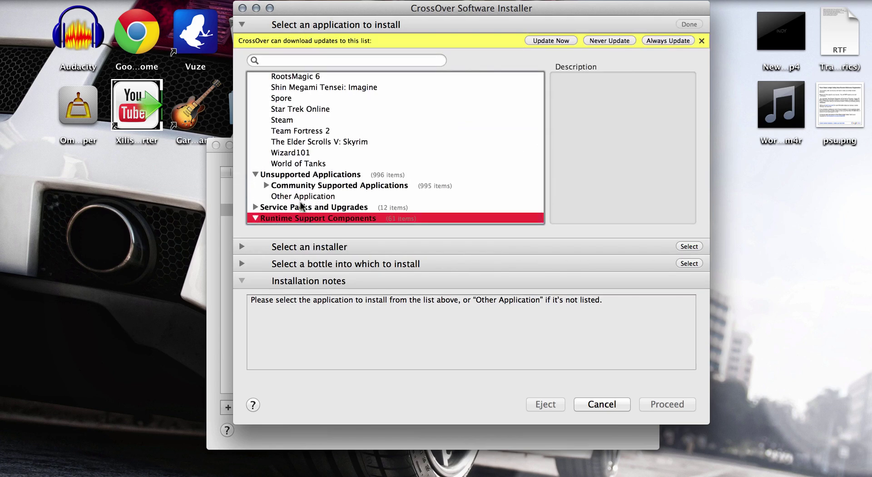
{"action": "scroll", "coordinate": [301, 202], "scroll_direction": "down", "scroll_amount": 5}
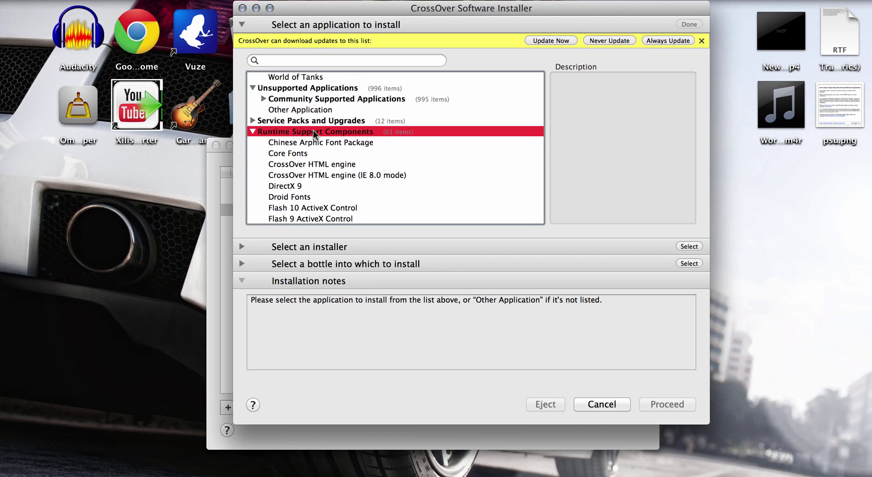
{"action": "left_click", "coordinate": [253, 131]}
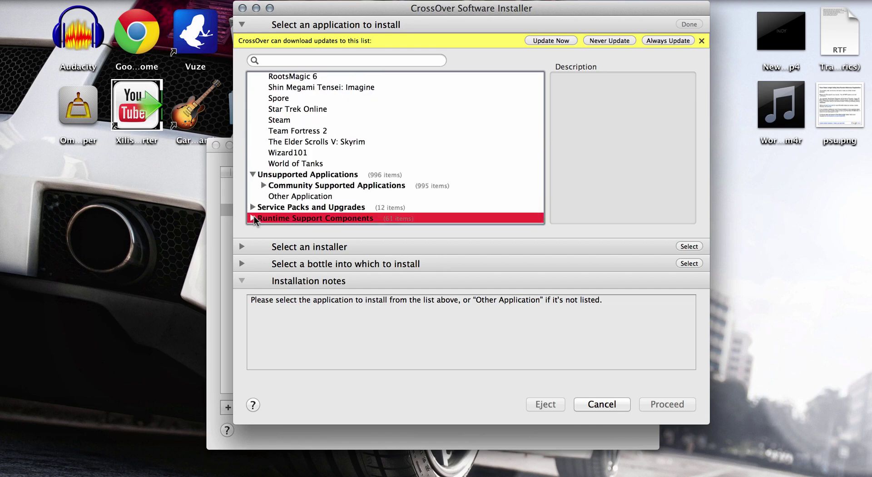
{"action": "scroll", "coordinate": [310, 179], "scroll_direction": "down", "scroll_amount": 8}
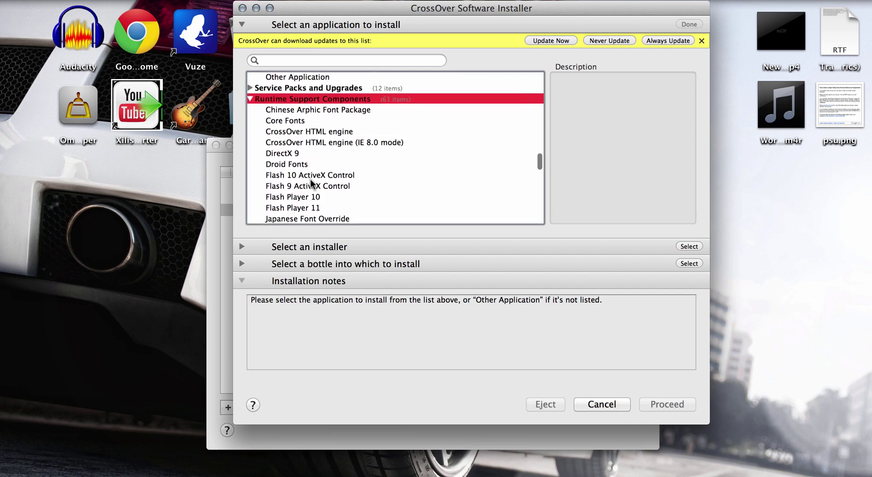
{"action": "left_click", "coordinate": [288, 121]}
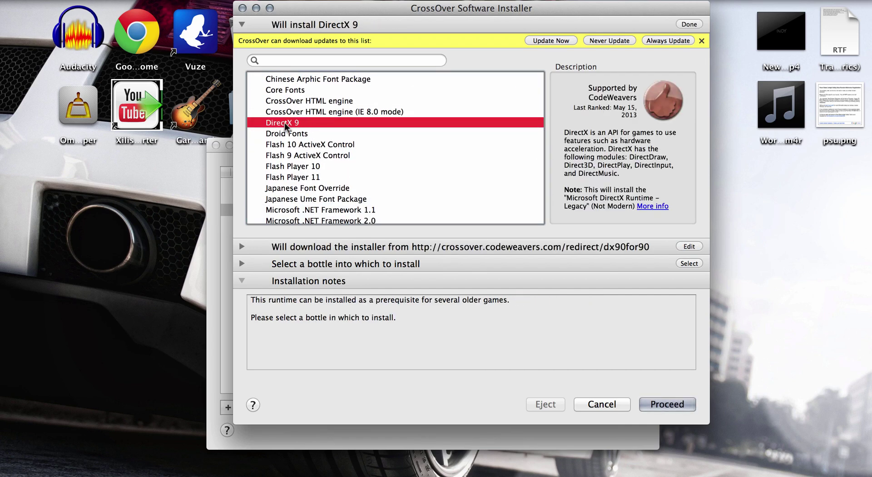
Look through the Runtime Support Components list, from the .NET Framework and Visual C++ entries to the fonts and Windows components
{"action": "scroll", "coordinate": [316, 124], "scroll_direction": "down", "scroll_amount": 8}
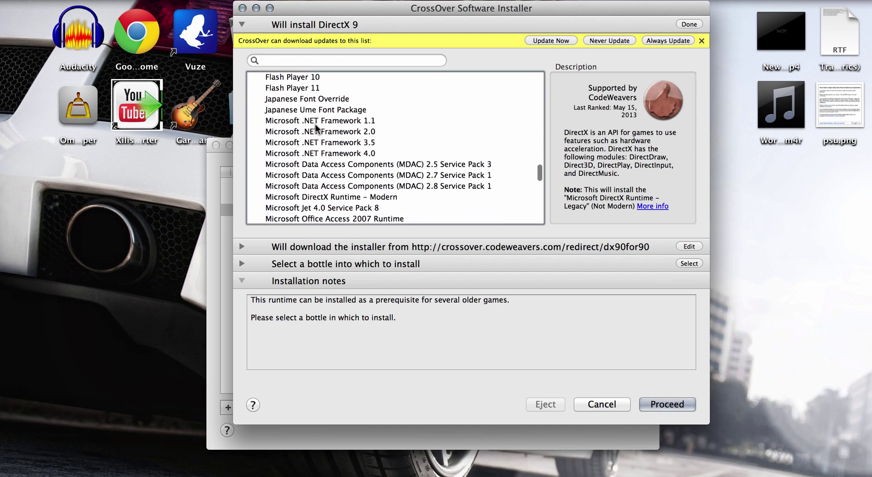
{"action": "scroll", "coordinate": [315, 124], "scroll_direction": "down", "scroll_amount": 6}
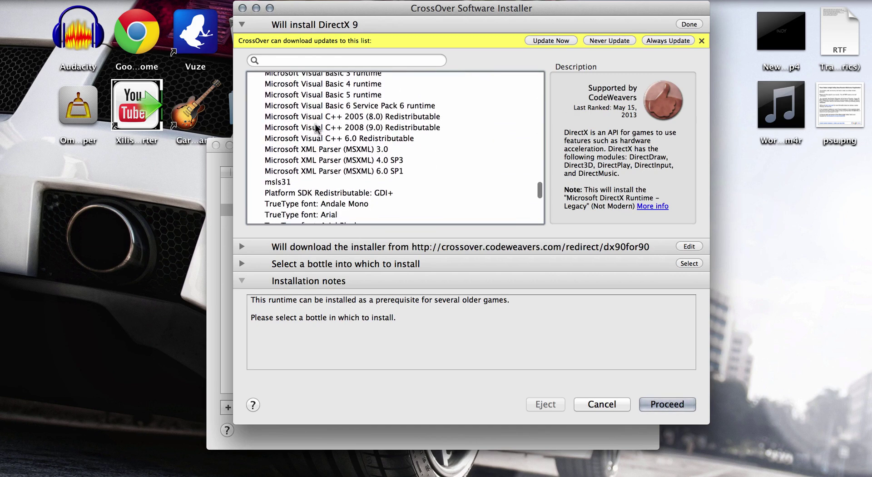
{"action": "scroll", "coordinate": [316, 124], "scroll_direction": "down", "scroll_amount": 4}
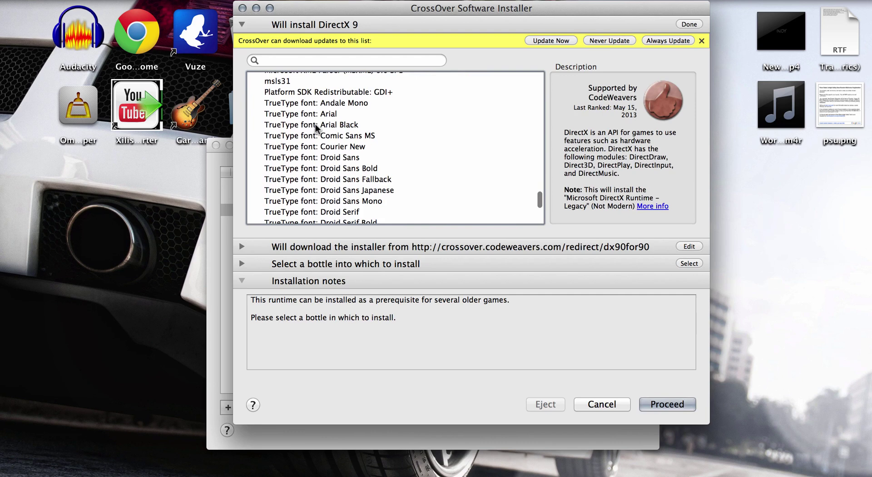
{"action": "scroll", "coordinate": [317, 124], "scroll_direction": "down", "scroll_amount": 5}
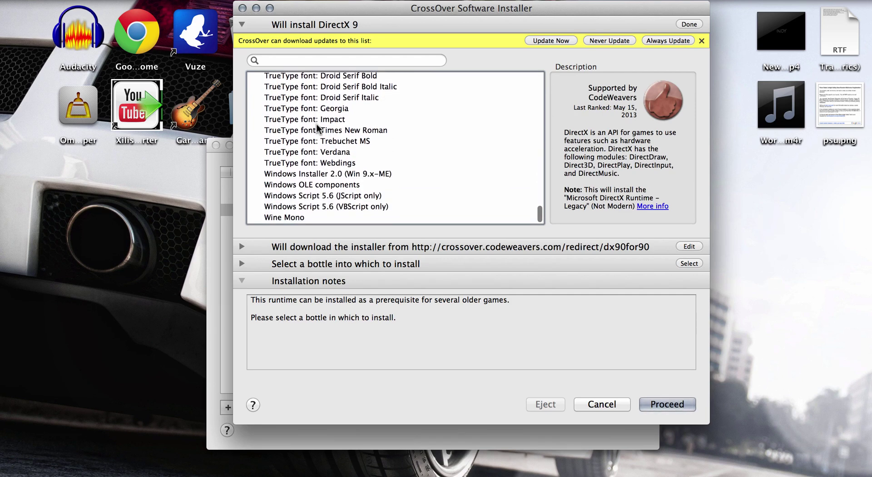
{"action": "scroll", "coordinate": [317, 124], "scroll_direction": "up", "scroll_amount": 3}
{"action": "scroll", "coordinate": [317, 124], "scroll_direction": "up", "scroll_amount": 5}
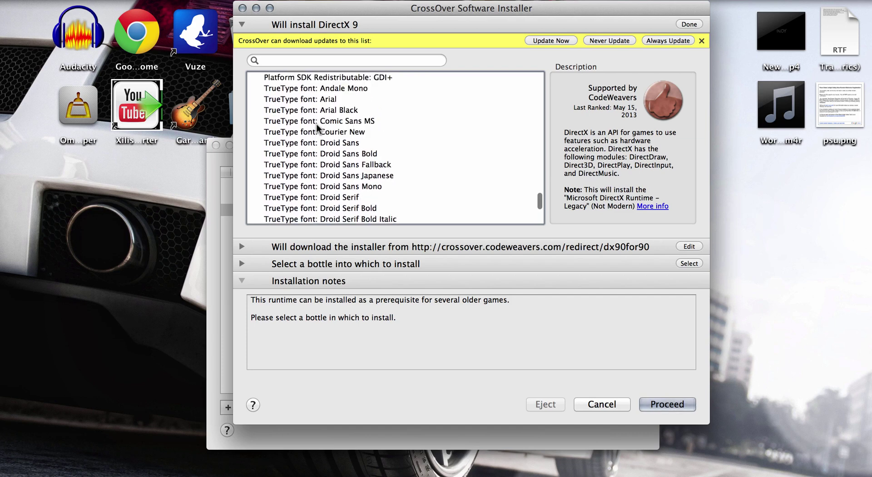
{"action": "scroll", "coordinate": [318, 124], "scroll_direction": "up", "scroll_amount": 6}
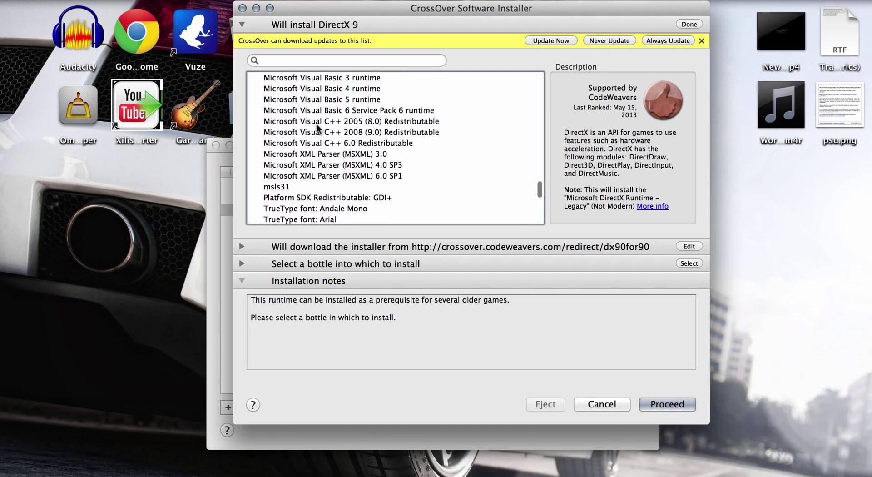
{"action": "scroll", "coordinate": [317, 124], "scroll_direction": "up", "scroll_amount": 4}
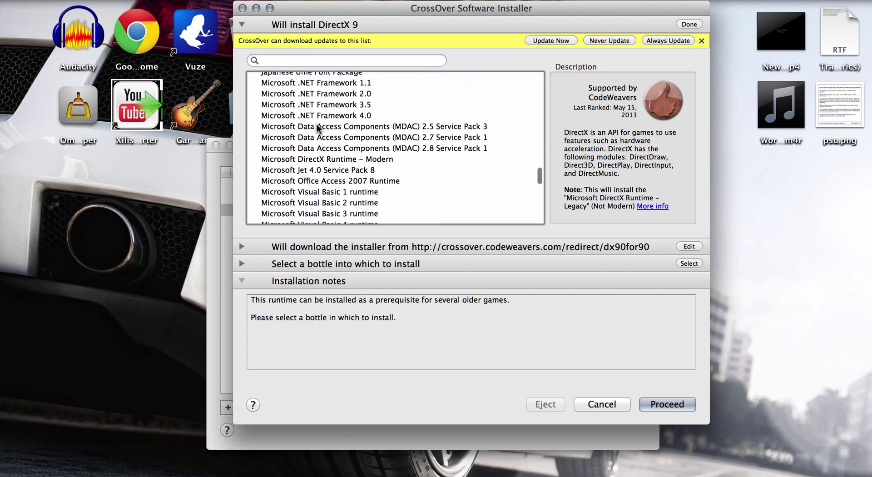
Select Microsoft DirectX Runtime - Modern as the runtime component to install
{"action": "scroll", "coordinate": [317, 124], "scroll_direction": "down", "scroll_amount": 2}
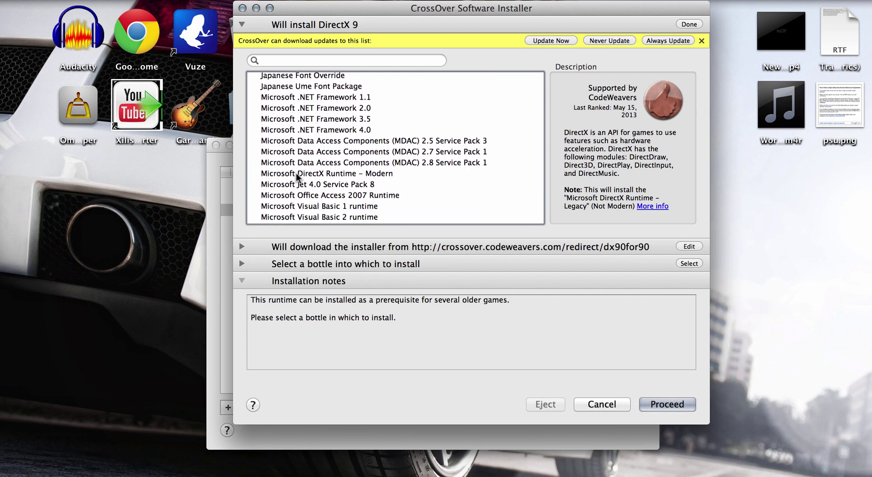
{"action": "scroll", "coordinate": [336, 120], "scroll_direction": "down", "scroll_amount": 1}
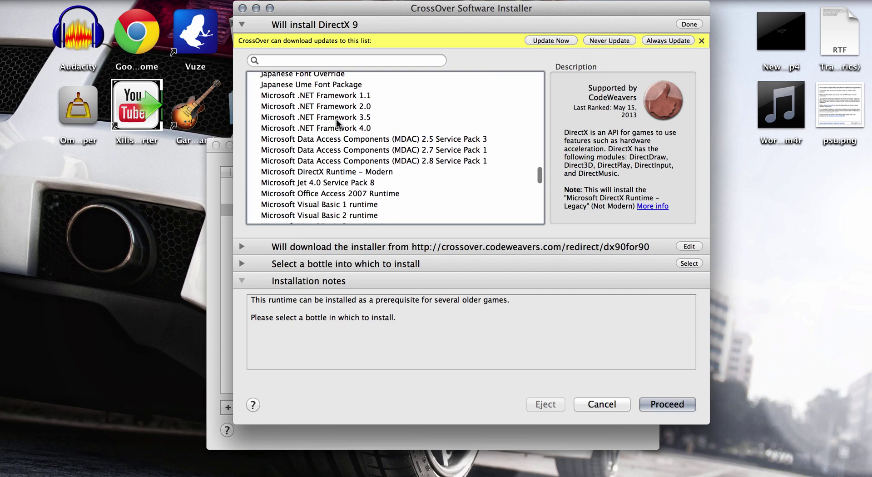
{"action": "left_click", "coordinate": [290, 169]}
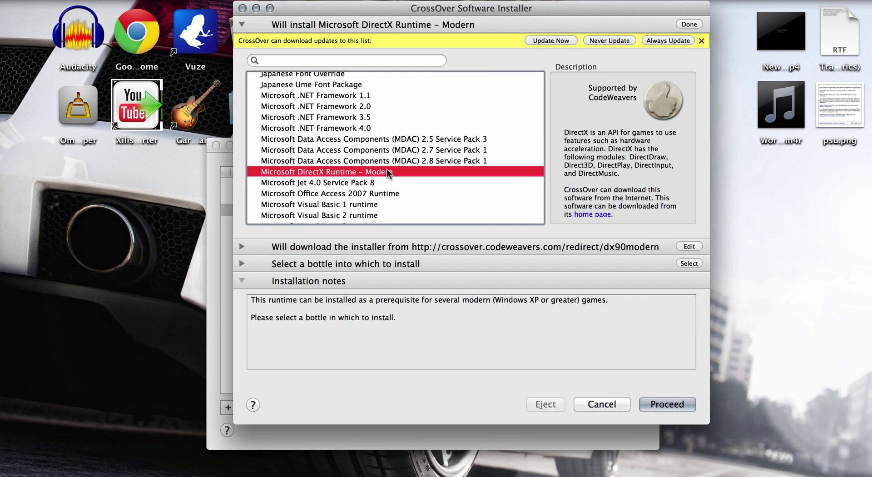
Choose the Test bottle as the destination for the DirectX runtime and cancel the software installer
{"action": "left_click", "coordinate": [317, 264]}
{"action": "left_click", "coordinate": [282, 155]}
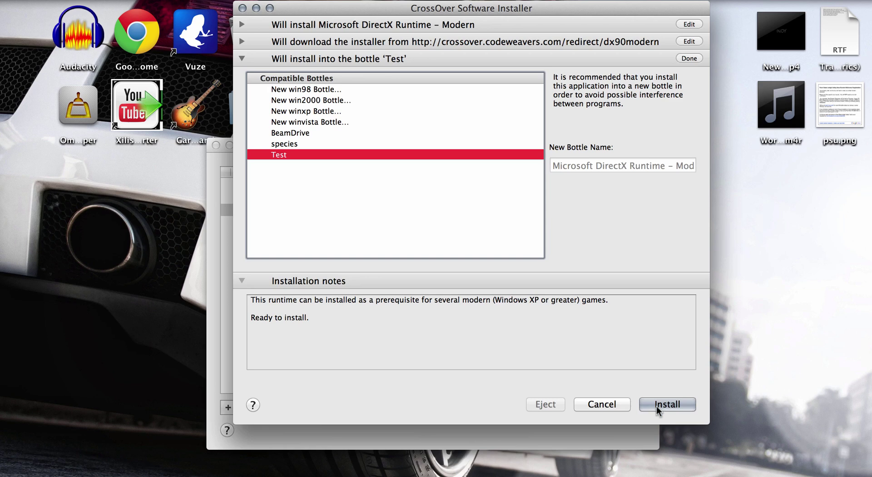
{"action": "left_click", "coordinate": [615, 407]}
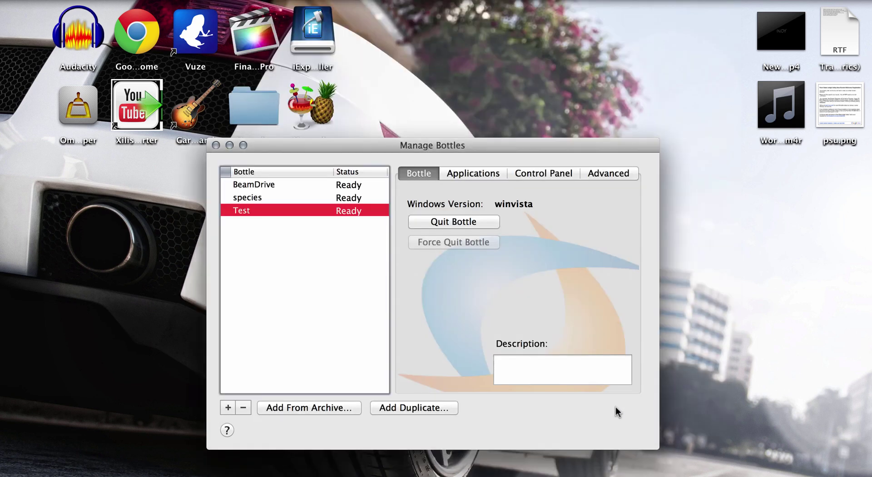
Move the Manage Bottles window higher on the desktop, try to launch BeamNG.drive, and dismiss the CrossOver trial dialogs
{"action": "left_click_drag", "start_coordinate": [355, 151], "coordinate": [440, 111]}
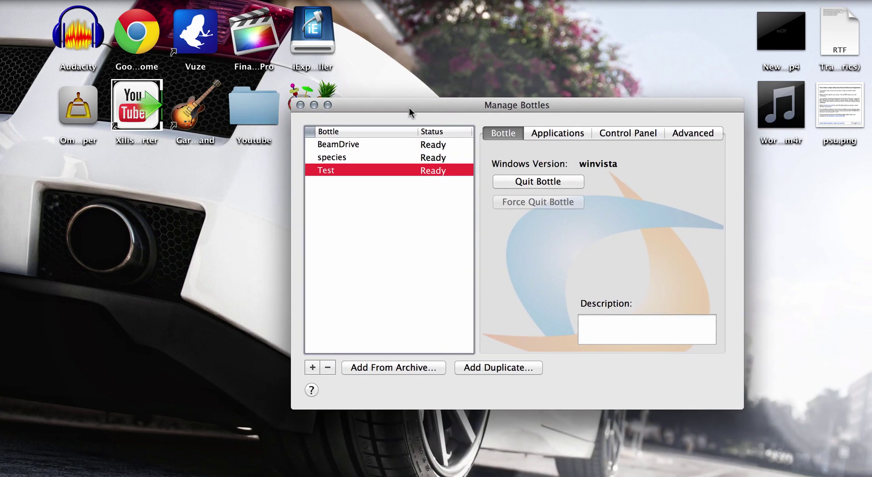
{"action": "left_click", "coordinate": [159, 1]}
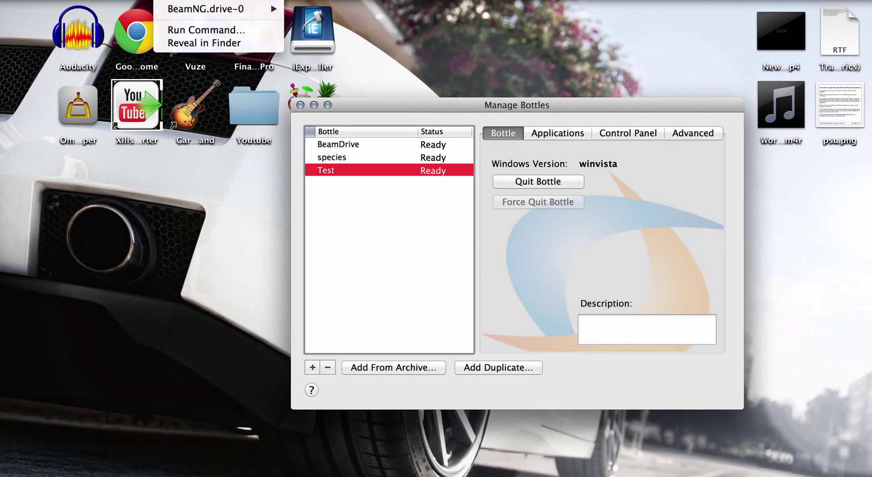
{"action": "mouse_move", "coordinate": [196, 7]}
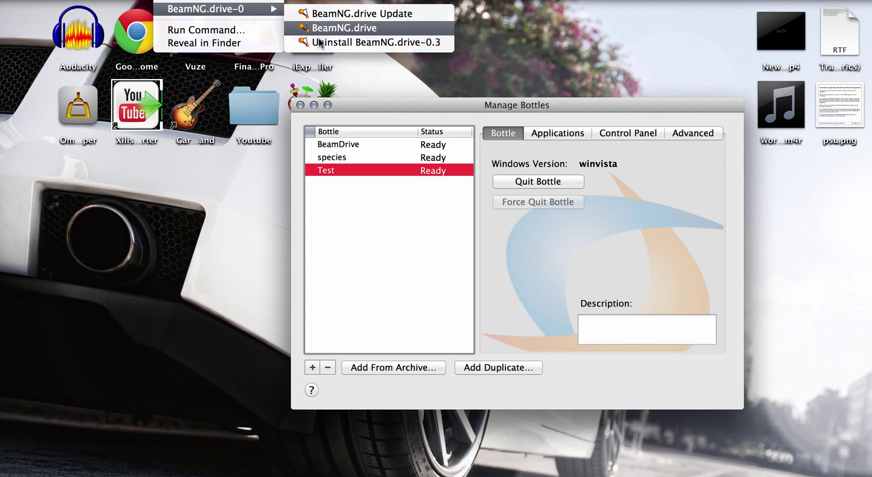
{"action": "left_click", "coordinate": [347, 28]}
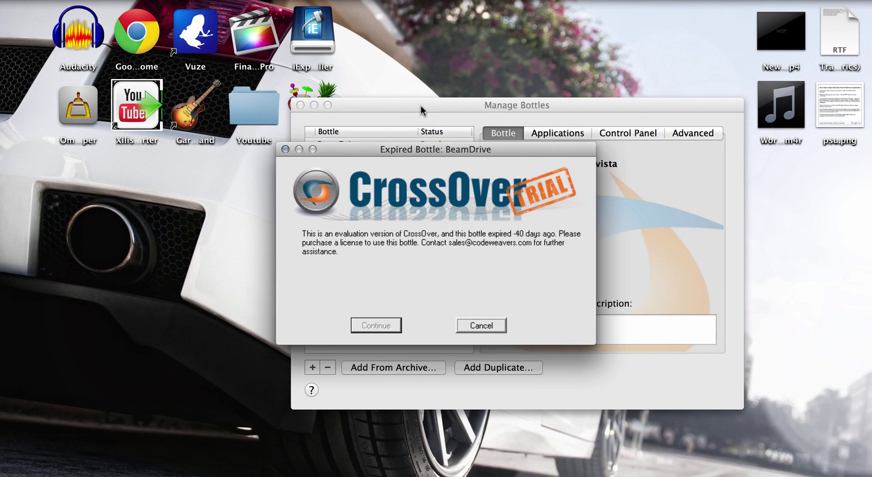
{"action": "left_click", "coordinate": [467, 326]}
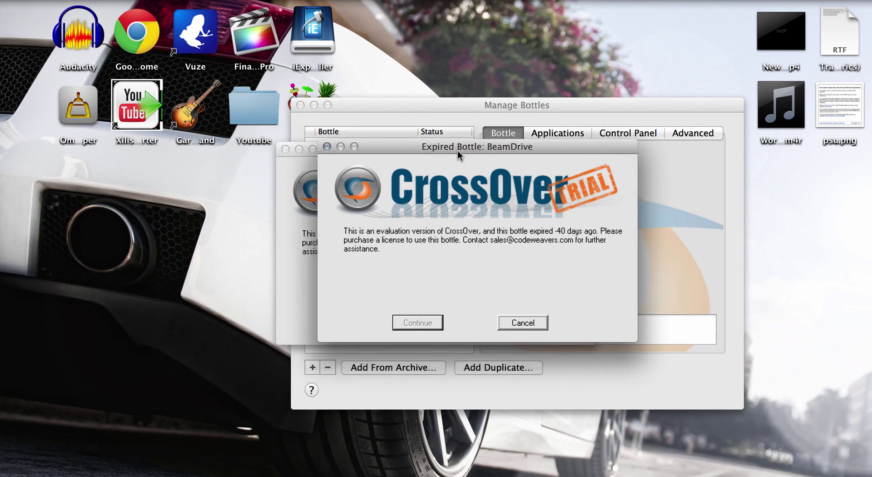
{"action": "left_click_drag", "start_coordinate": [506, 236], "coordinate": [414, 155]}
{"action": "left_click", "coordinate": [459, 329]}
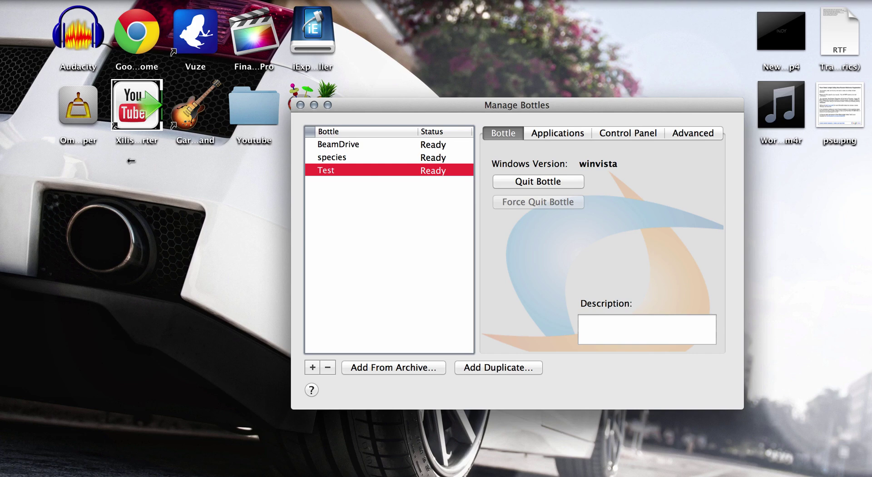
Launch BeamNG.drive from the installed Windows programs and adjust the system sound volume
{"action": "left_click", "coordinate": [193, 5]}
{"action": "mouse_move", "coordinate": [194, 10]}
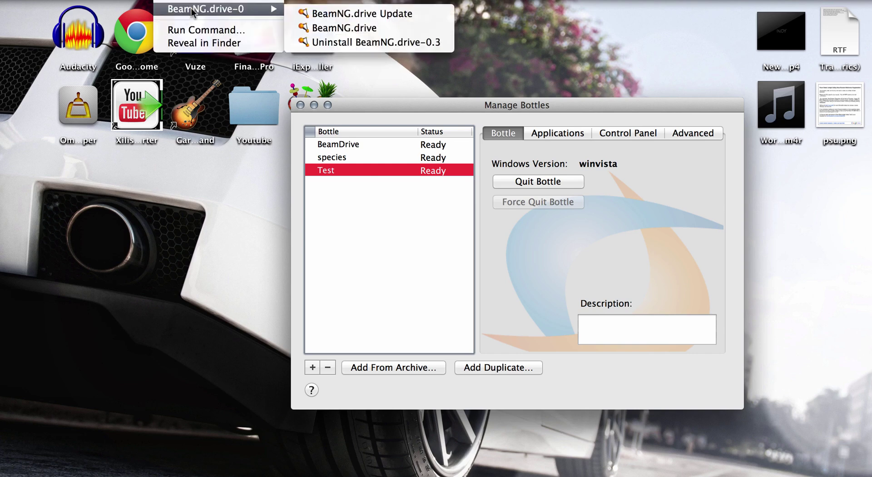
{"action": "left_click", "coordinate": [342, 28]}
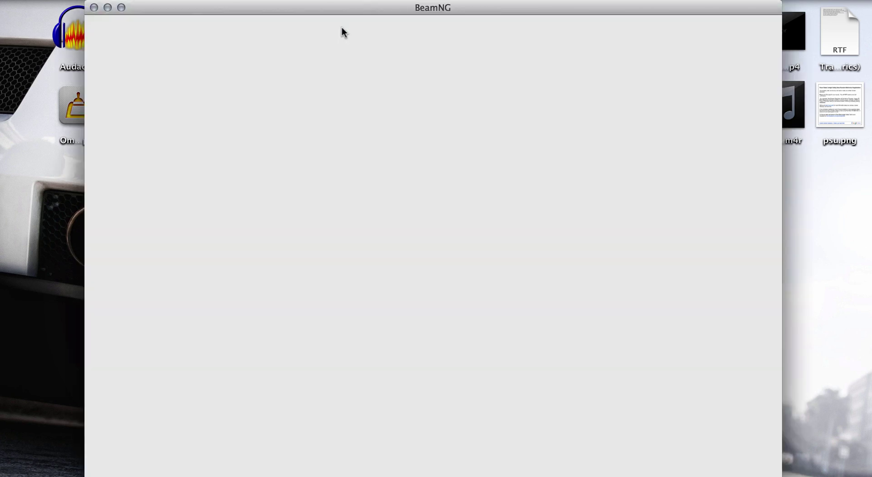
{"action": "key", "text": "XF86AudioMute"}
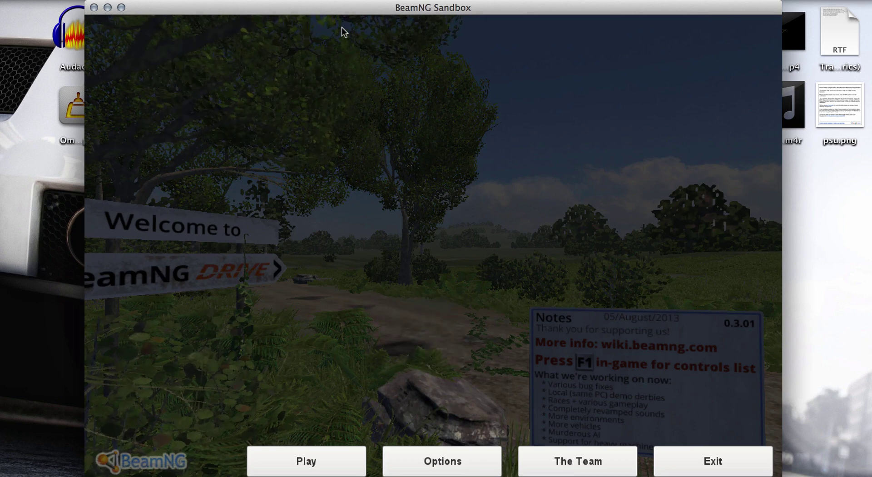
{"action": "key", "text": "XF86AudioRaiseVolume"}
{"action": "key", "text": "XF86AudioRaiseVolume"}
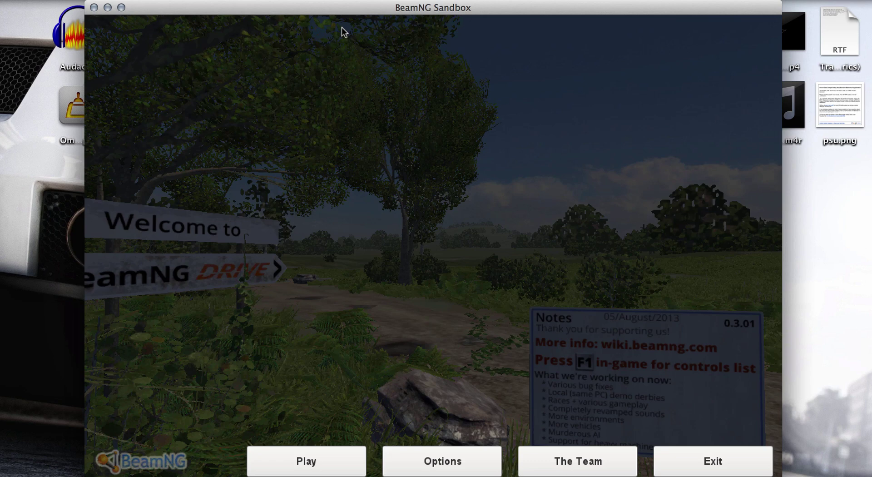
Open the game's audio options, keep OpenAL as the audio provider, and save the PostFX settings
{"action": "left_click", "coordinate": [448, 465]}
{"action": "left_click", "coordinate": [709, 145]}
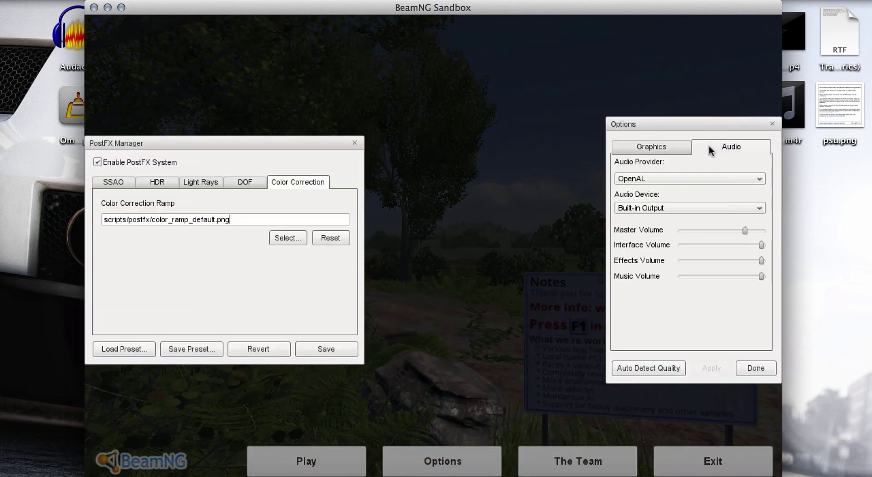
{"action": "left_click", "coordinate": [684, 177]}
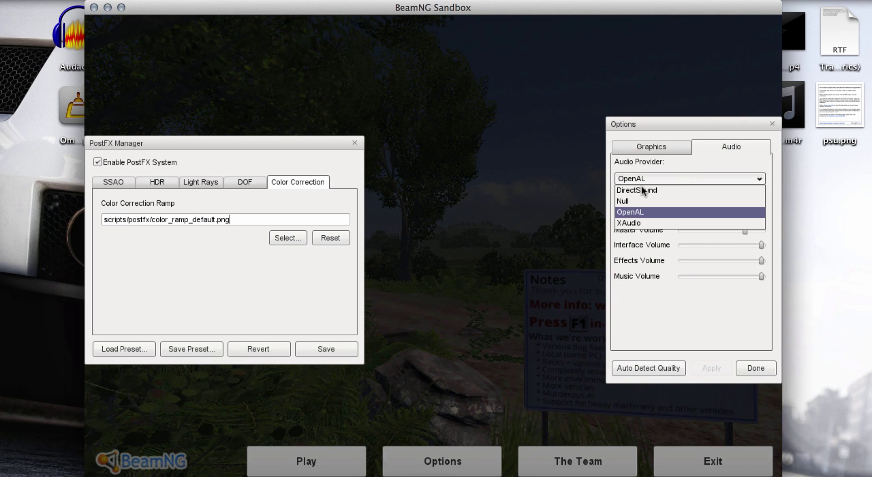
{"action": "left_click", "coordinate": [640, 211]}
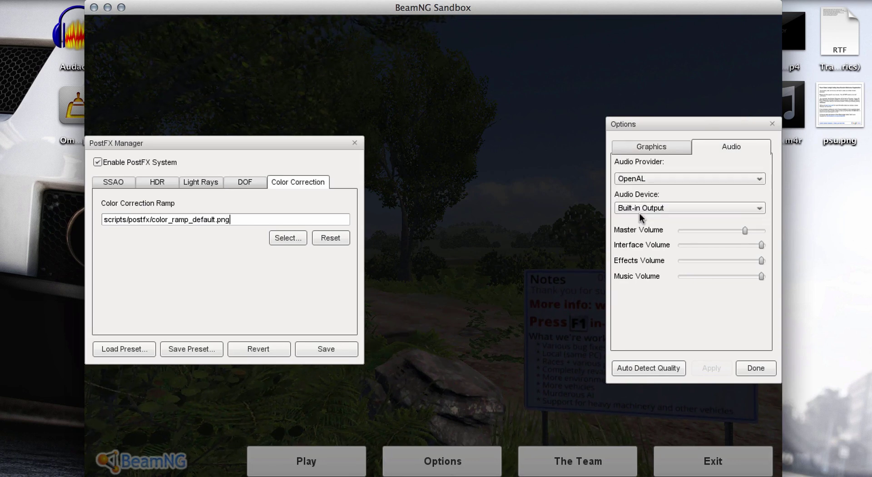
{"action": "left_click", "coordinate": [759, 370]}
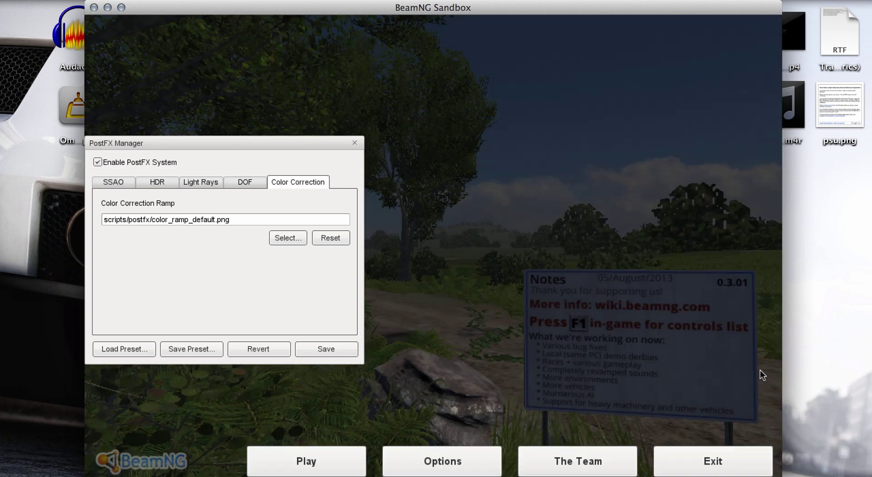
{"action": "left_click", "coordinate": [327, 349]}
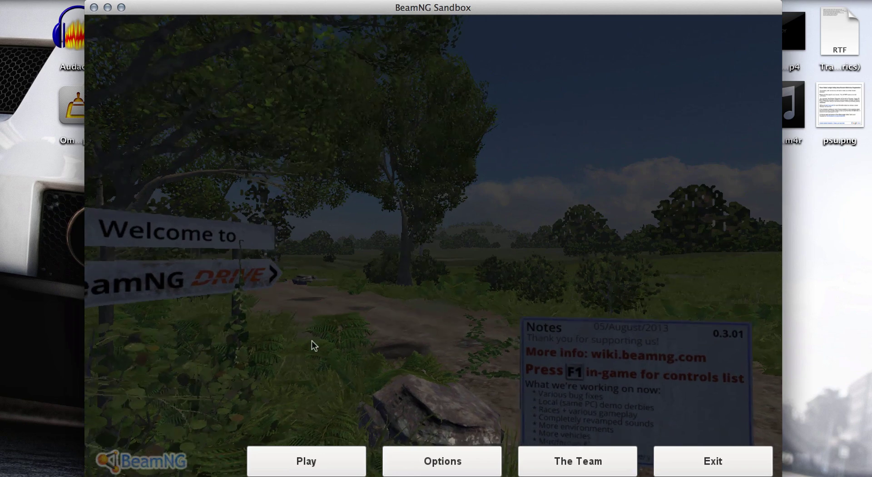
Open the level selection and preview the Cliff, Derby Arenas, Dry Rock Island and Grid, Pure levels
{"action": "left_click", "coordinate": [305, 463]}
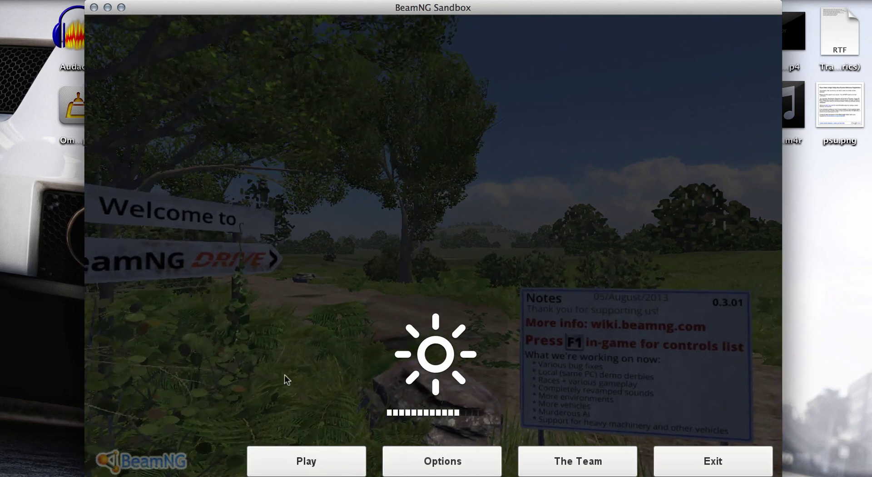
{"action": "left_click", "coordinate": [307, 462]}
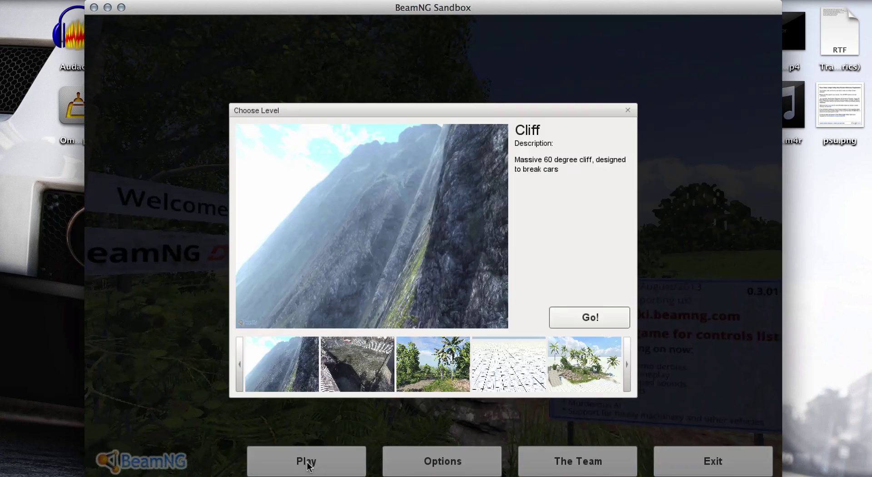
{"action": "left_click", "coordinate": [334, 364]}
{"action": "left_click", "coordinate": [301, 364]}
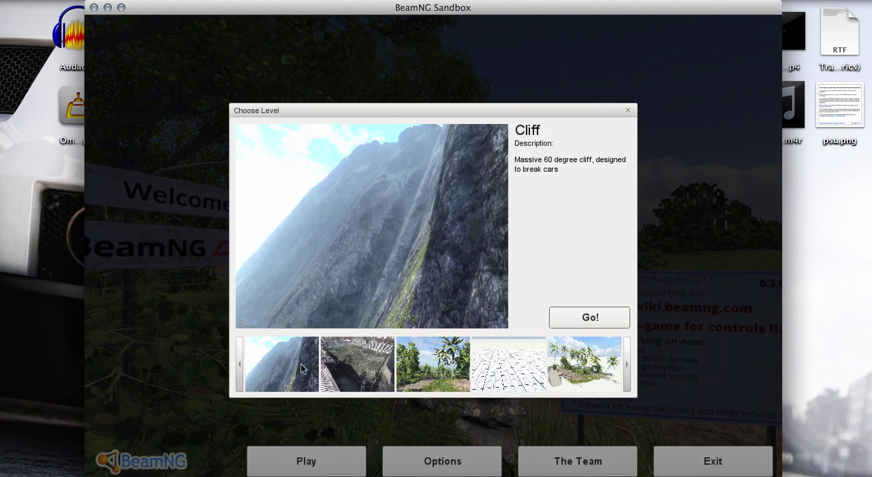
{"action": "left_click", "coordinate": [356, 362]}
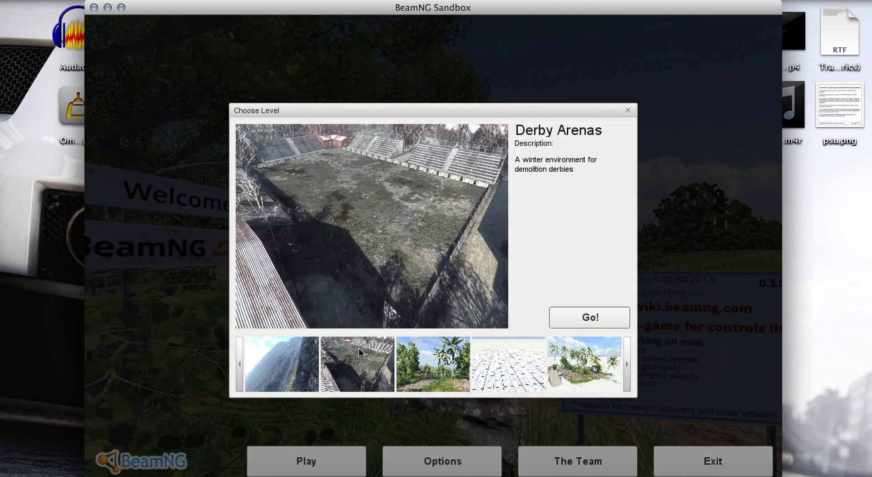
{"action": "left_click", "coordinate": [427, 344]}
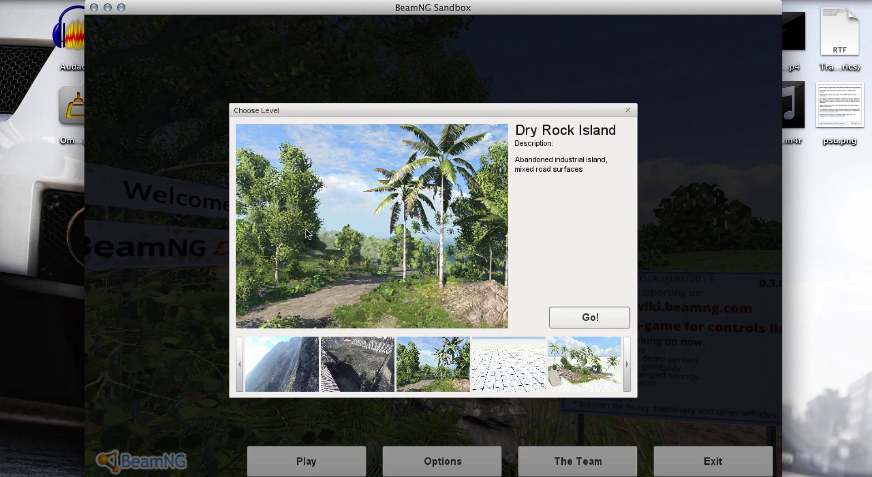
{"action": "left_click", "coordinate": [481, 384]}
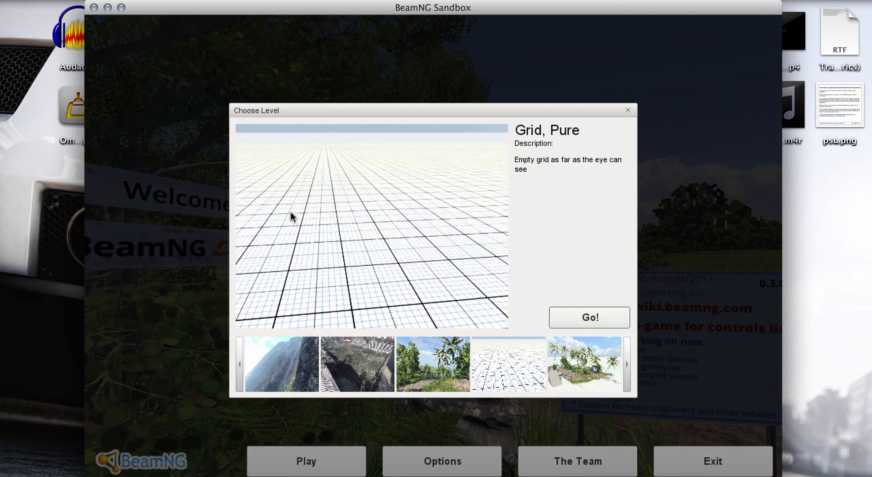
Choose the Grid Map level, start it, and raise the system sound volume
{"action": "left_click", "coordinate": [576, 375]}
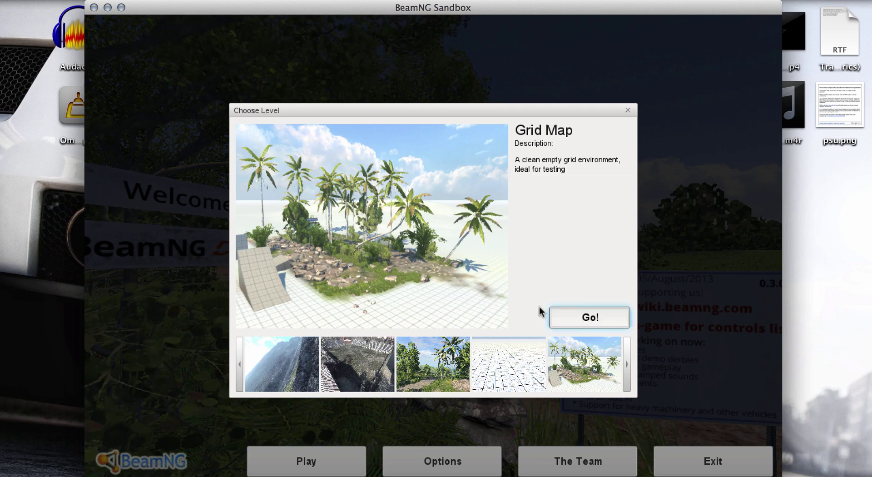
{"action": "left_click", "coordinate": [612, 317]}
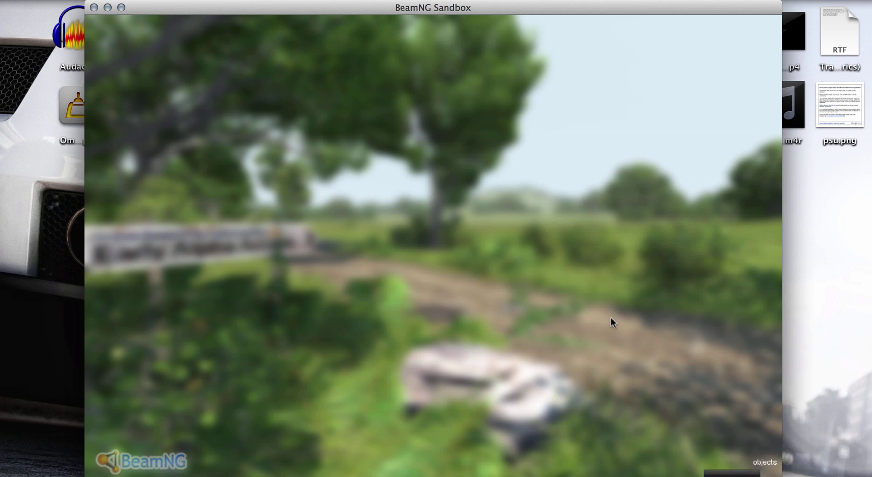
{"action": "key", "text": "XF86AudioRaiseVolume"}
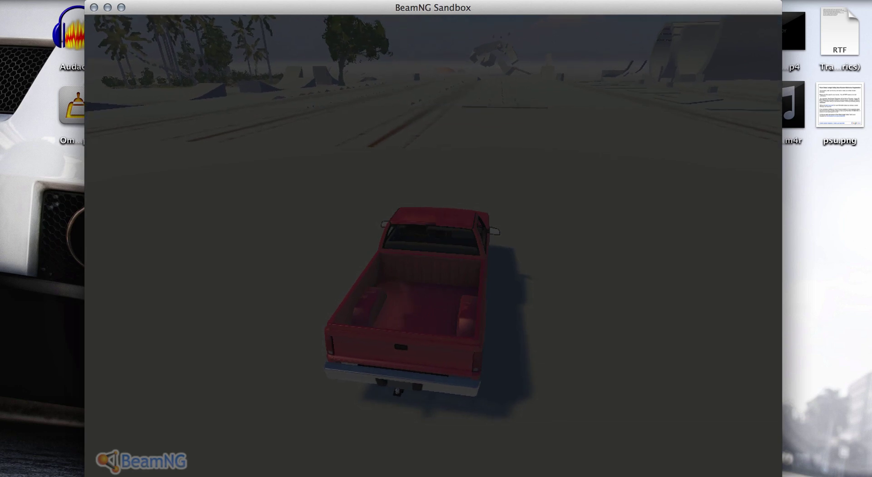
{"action": "key", "text": "Up"}
{"action": "key", "text": "Right"}
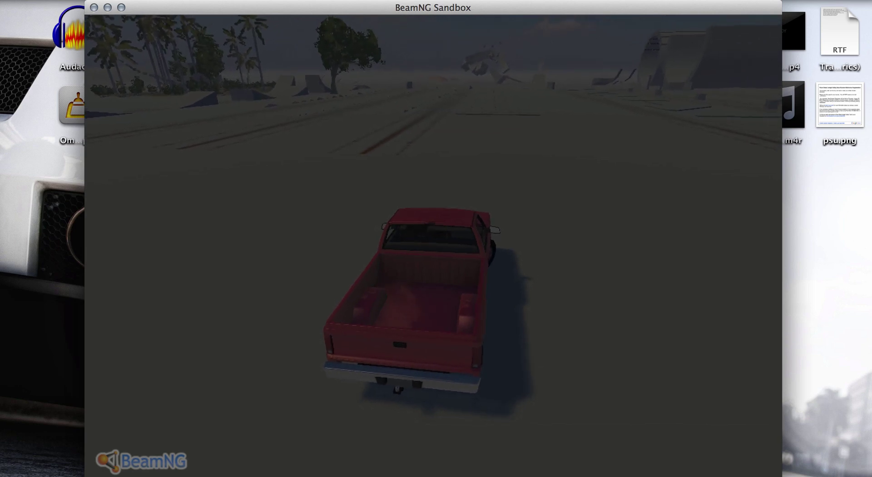
{"action": "key", "text": "Up"}
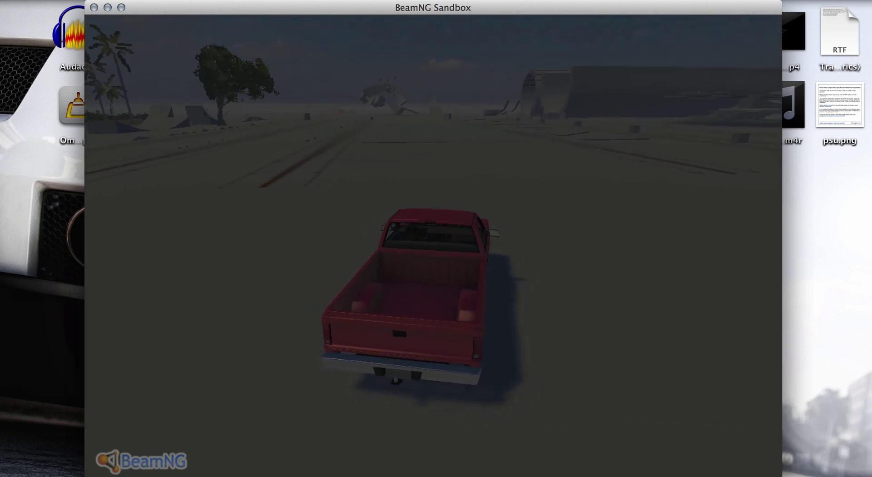
{"action": "key", "text": "Up"}
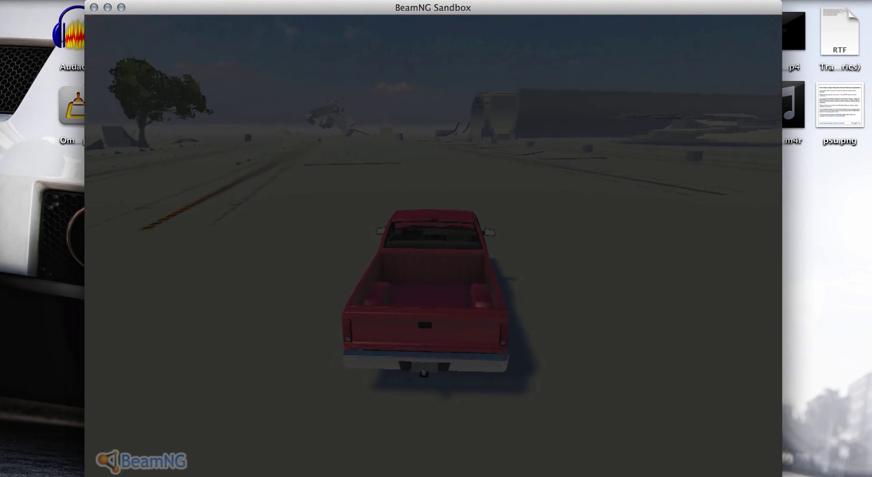
{"action": "key", "text": "Up"}
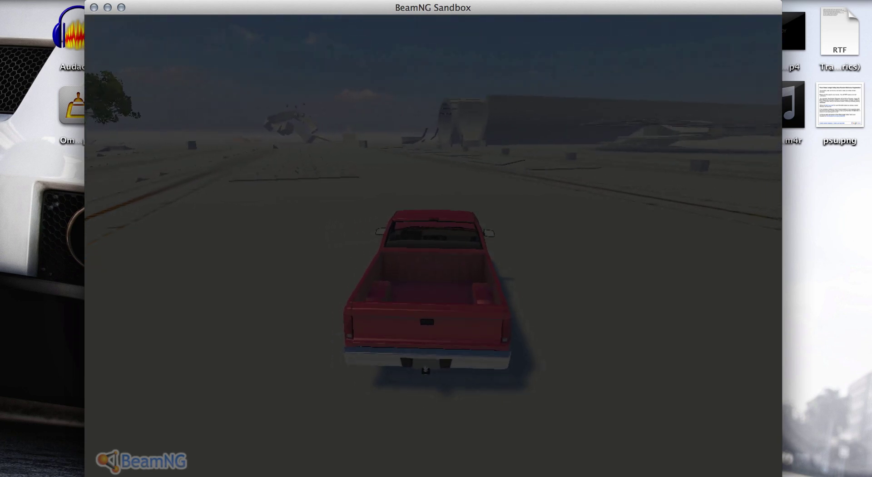
{"action": "key", "text": "Up"}
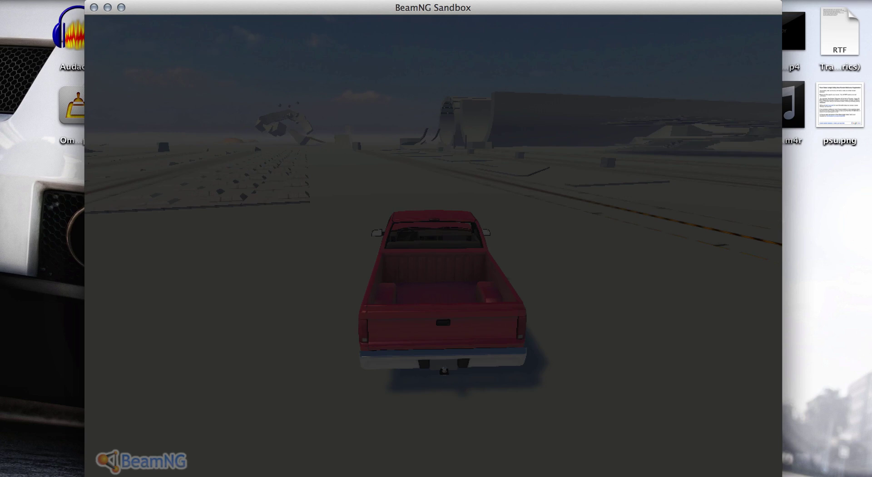
{"action": "key", "text": "Up"}
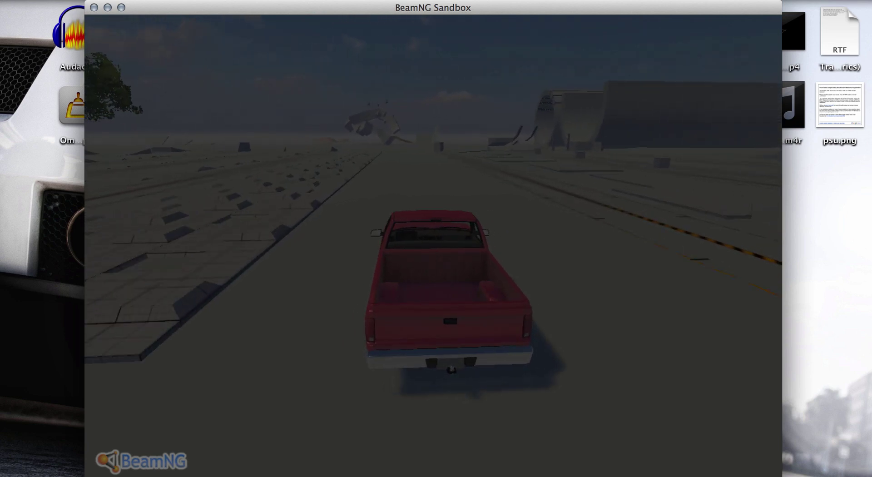
{"action": "key", "text": "Up"}
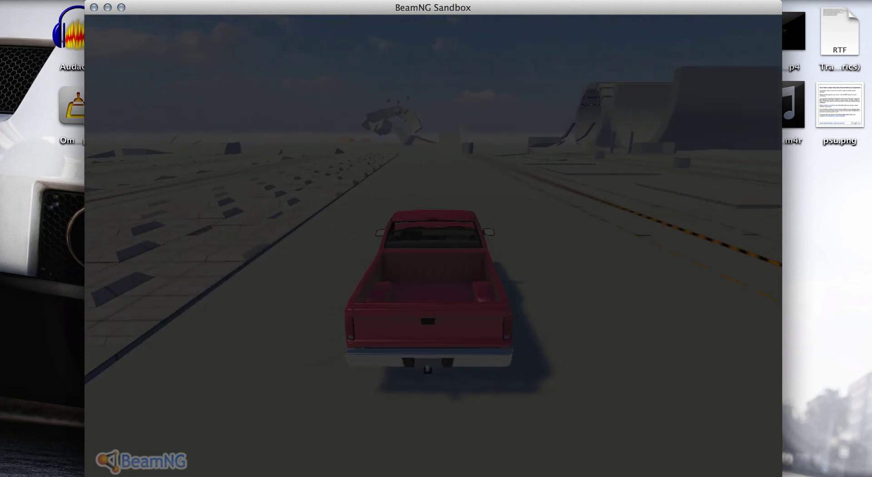
{"action": "key", "text": "Up"}
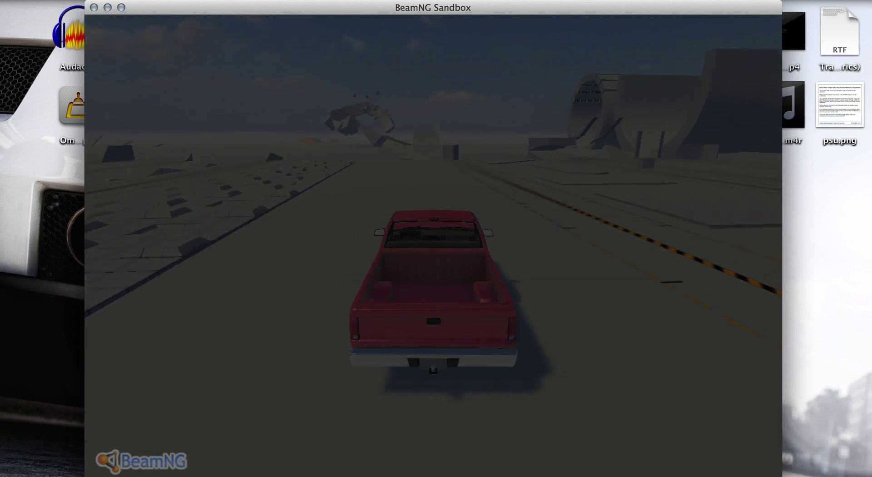
{"action": "key", "text": "Up"}
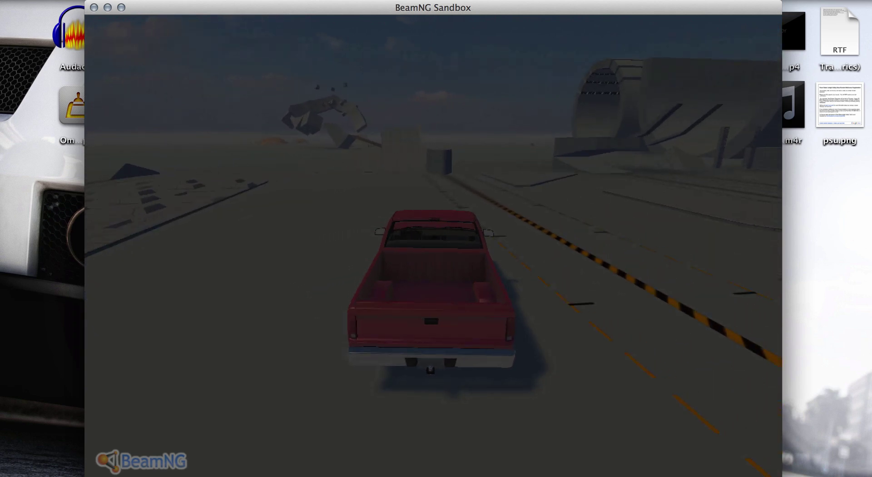
{"action": "key", "text": "Up"}
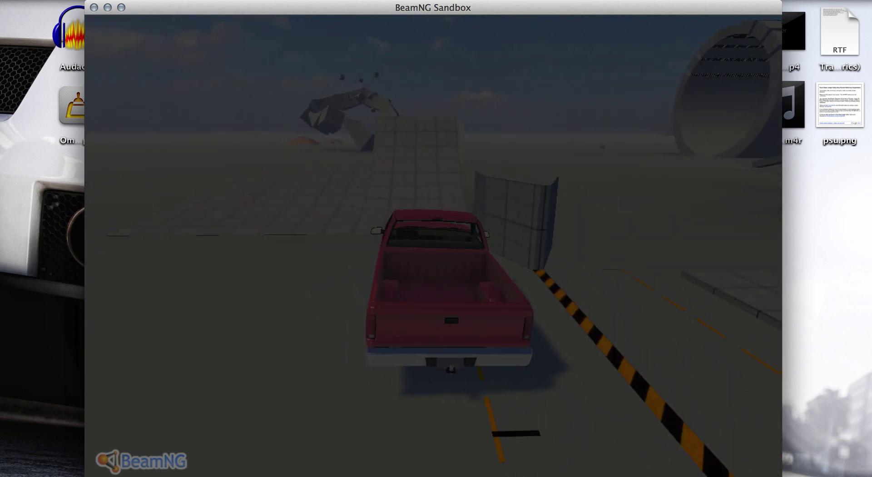
{"action": "key", "text": "Up"}
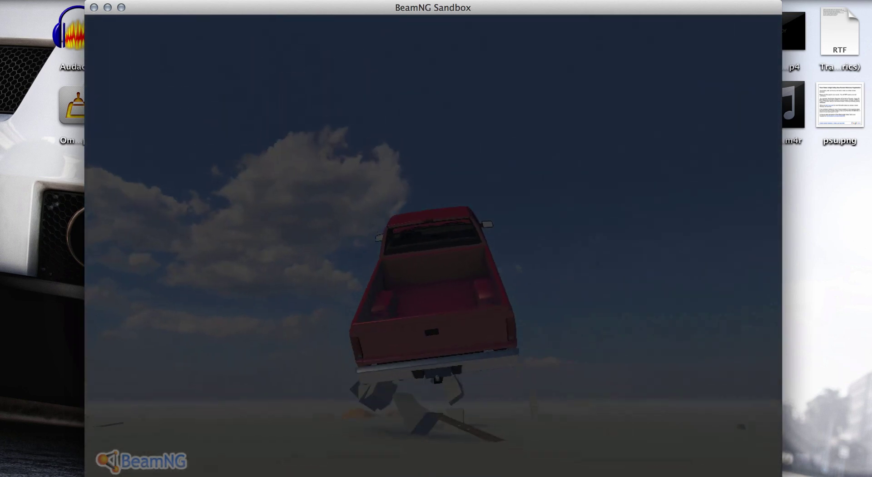
{"action": "key", "text": "Up"}
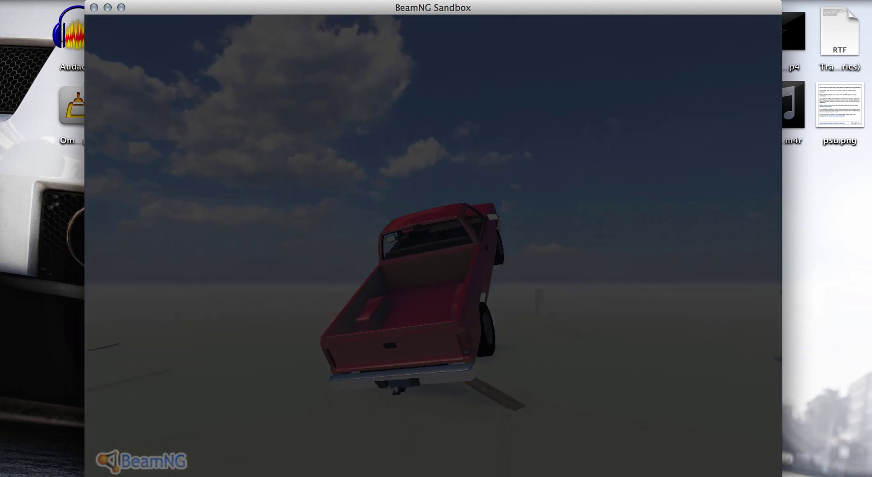
{"action": "key", "text": "Up"}
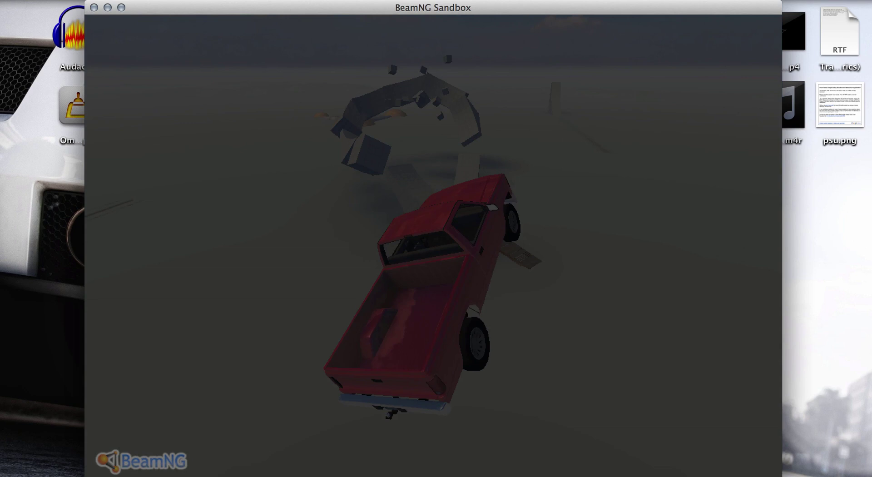
{"action": "key", "text": "Up"}
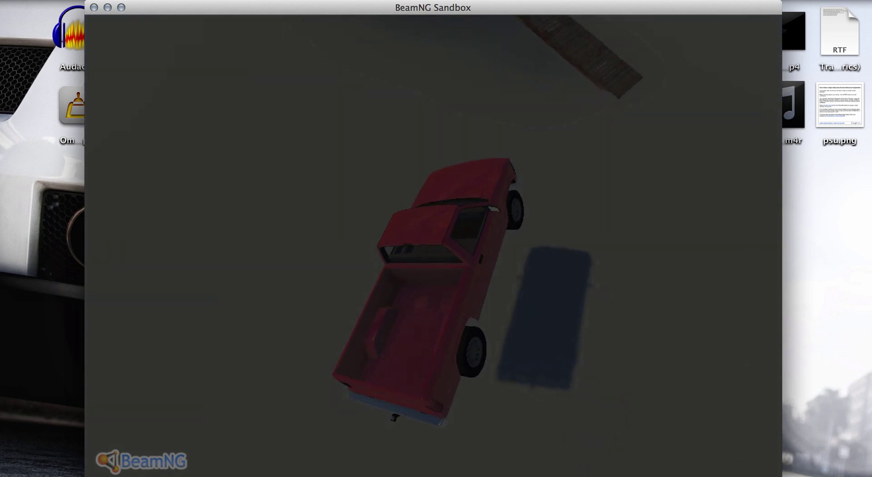
{"action": "key", "text": "Up"}
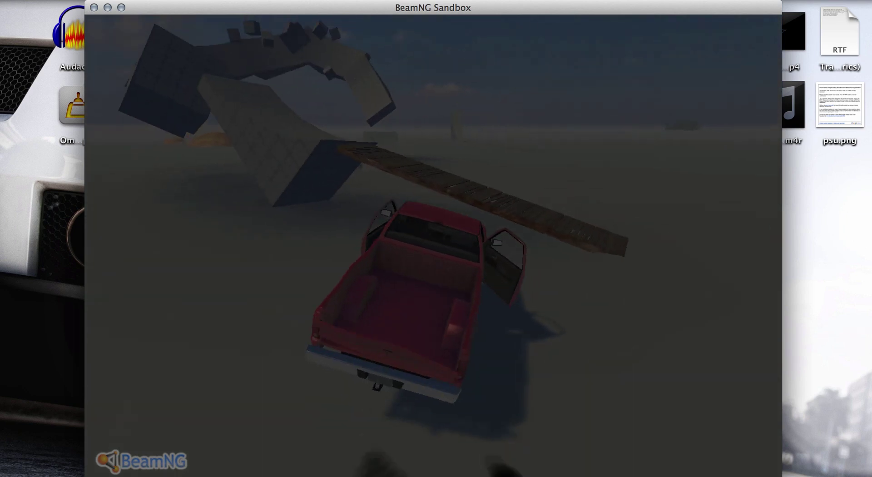
{"action": "key", "text": "Up"}
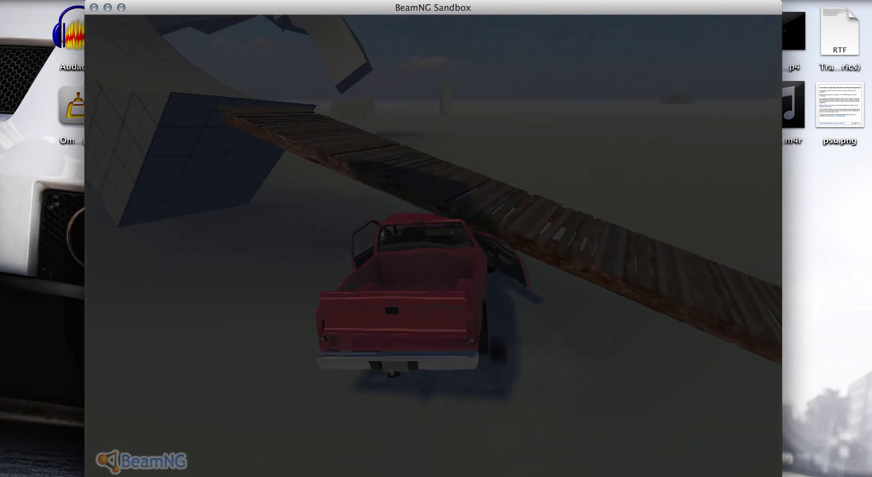
{"action": "key", "text": "Up"}
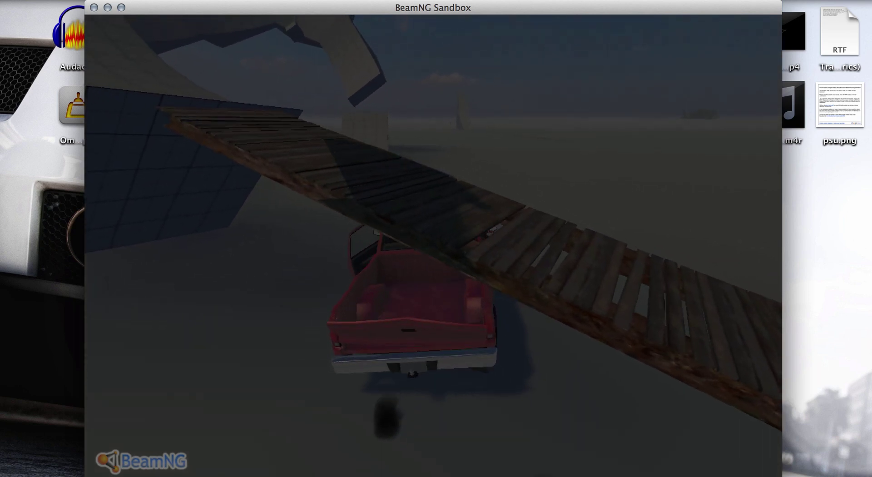
{"action": "key", "text": "Up"}
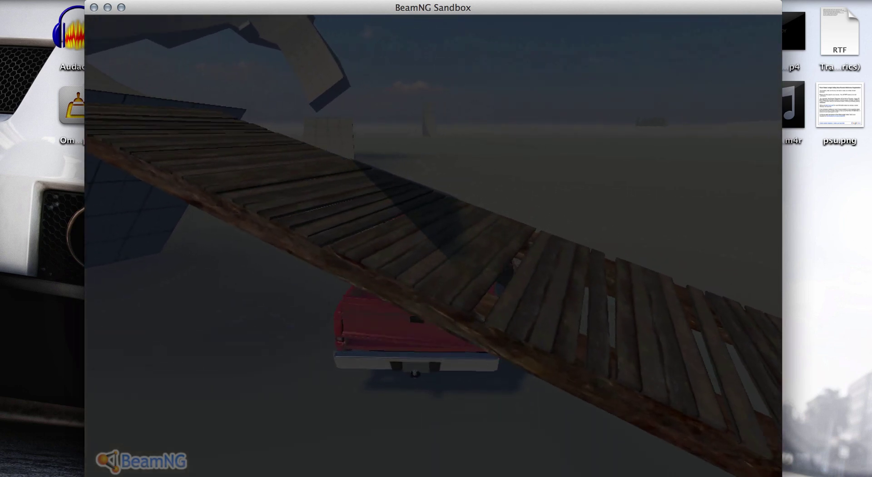
{"action": "key", "text": "Up"}
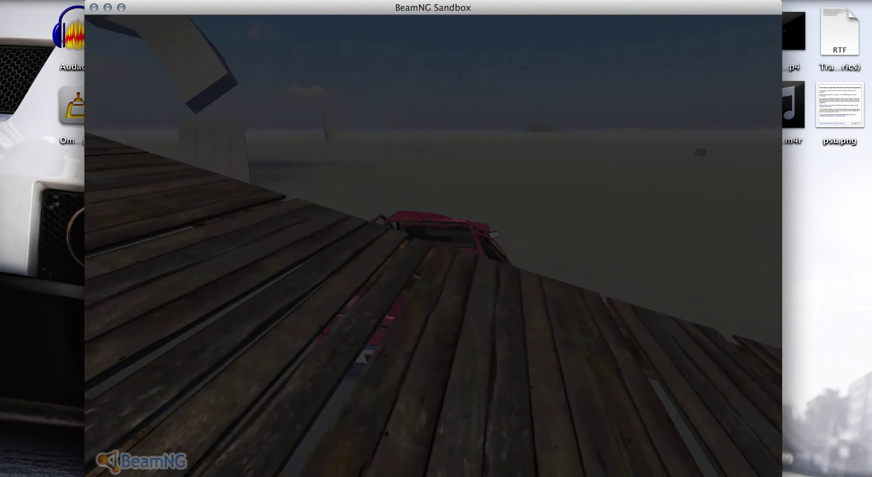
{"action": "key", "text": "Up"}
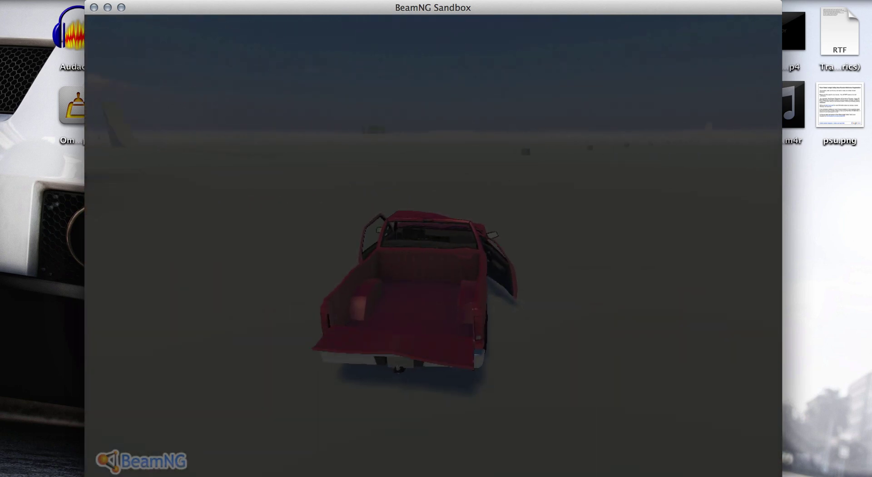